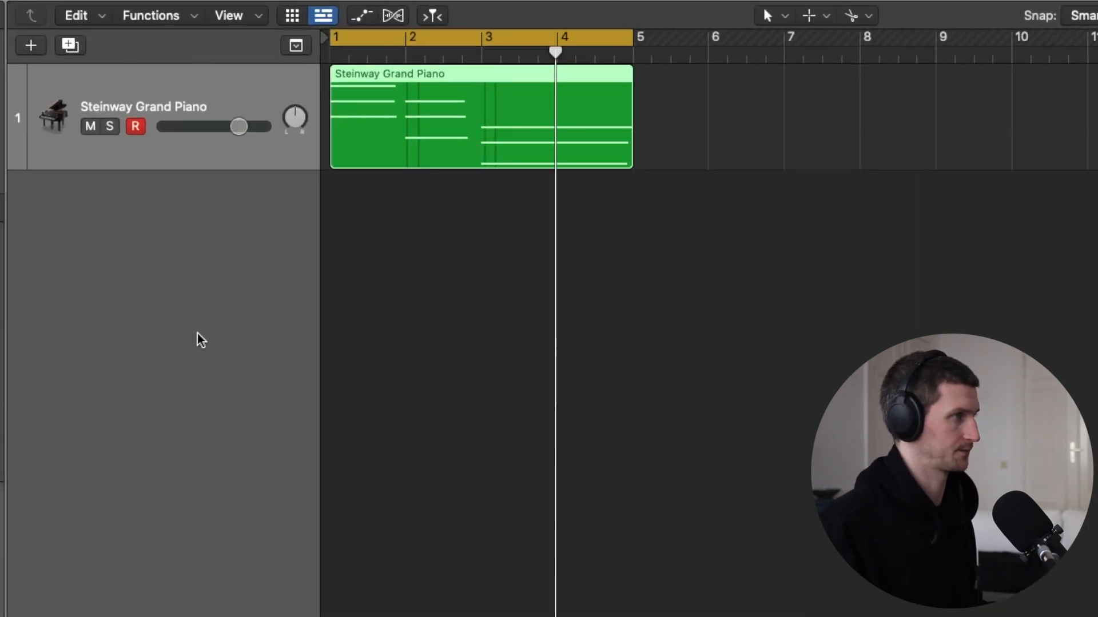
- Repeat the four-bar piano region seven times back to back up to bar 33 and play the arrangement
{"action": "key", "text": "space"}
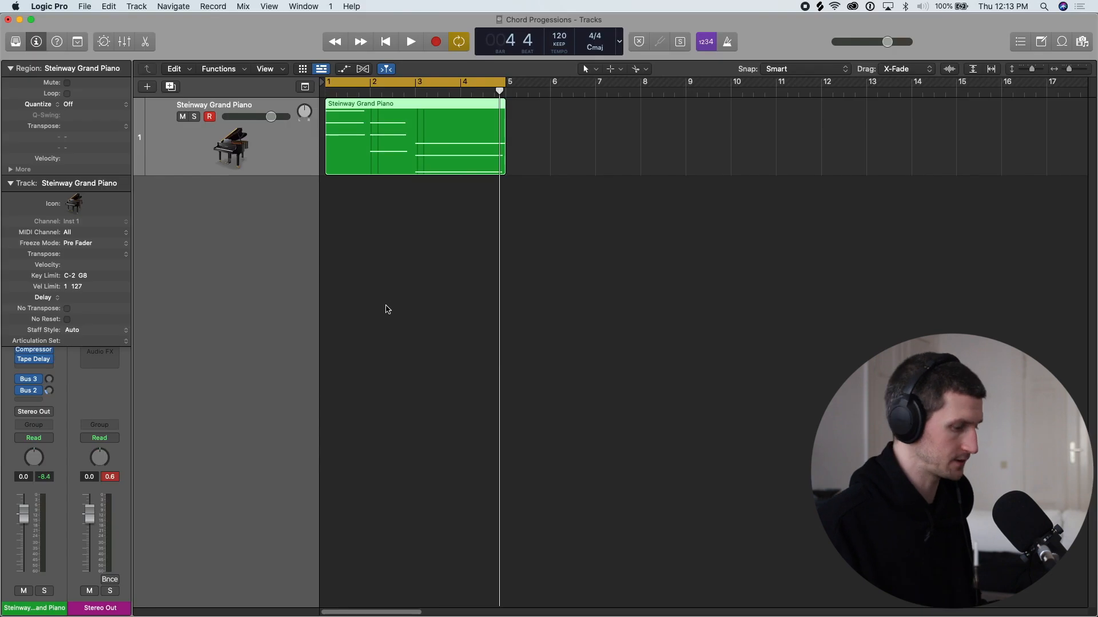
{"action": "left_click_drag", "start_coordinate": [450, 282], "coordinate": [422, 149]}
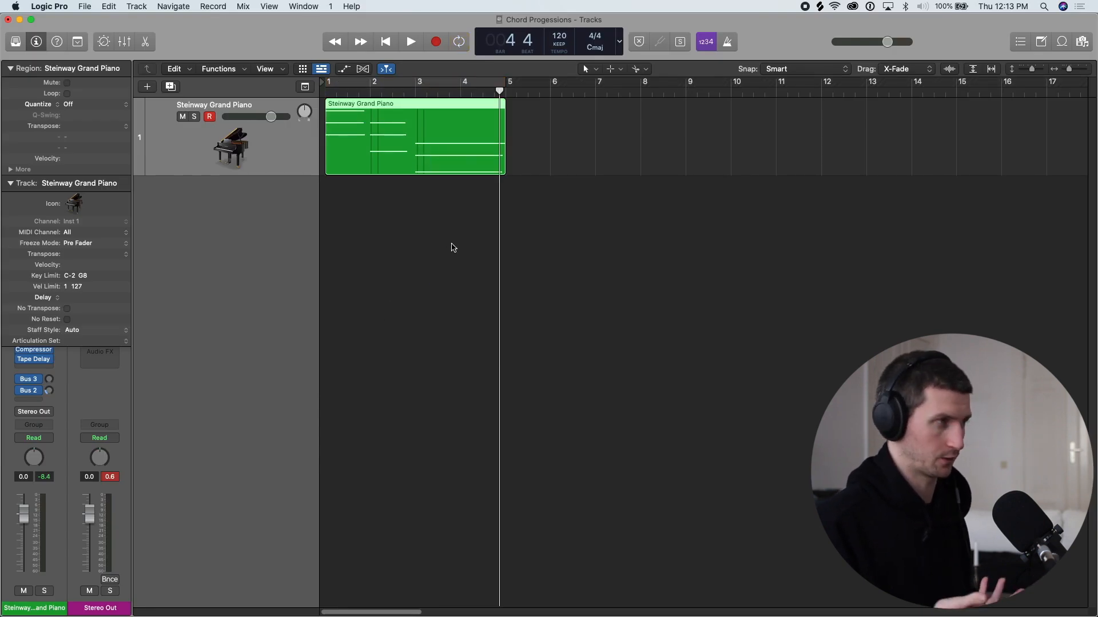
{"action": "key", "text": "super+r"}
{"action": "key", "text": "super+r"}
{"action": "key", "text": "super+r"}
{"action": "key", "text": "super+r"}
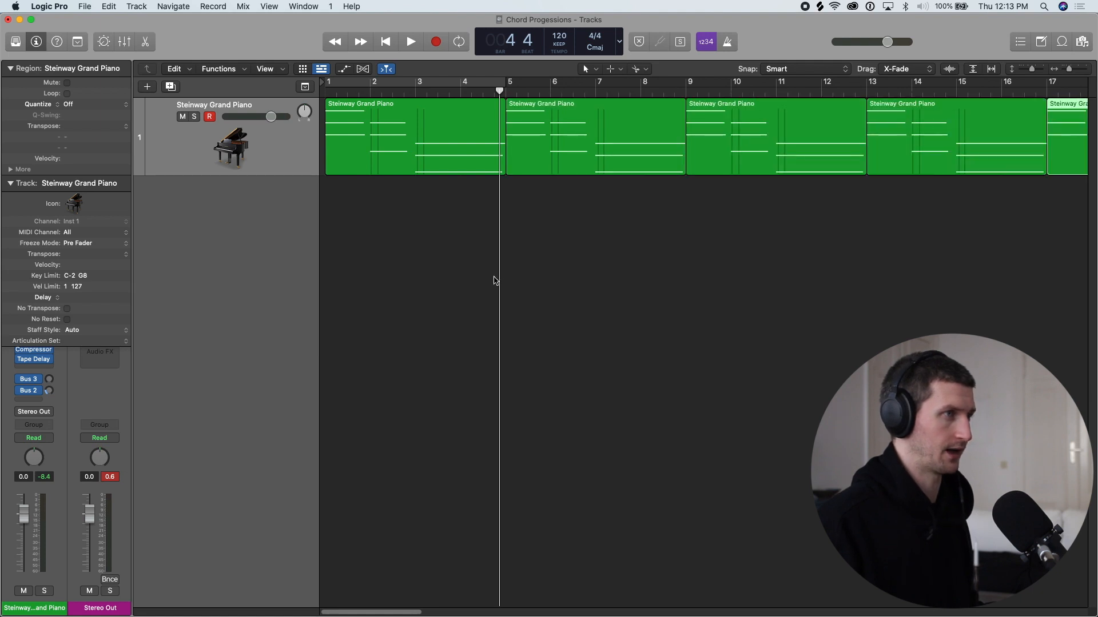
{"action": "key", "text": "super+Left"}
{"action": "key", "text": "super+Left"}
{"action": "key", "text": "super+r"}
{"action": "key", "text": "super+r"}
{"action": "key", "text": "super+r"}
{"action": "key", "text": "super+r"}
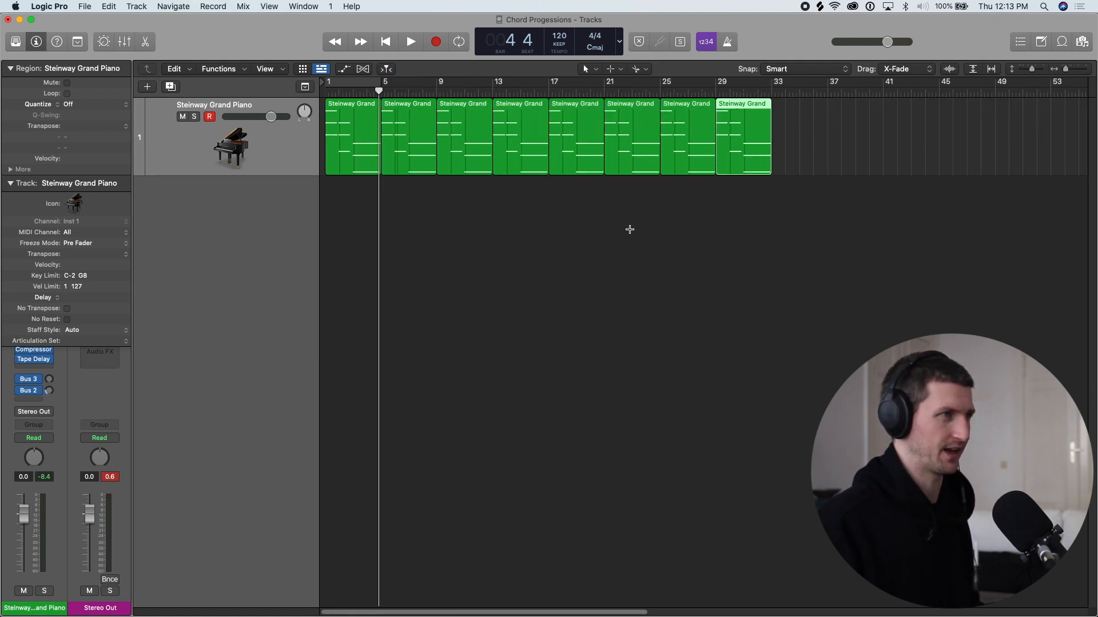
{"action": "key", "text": "space"}
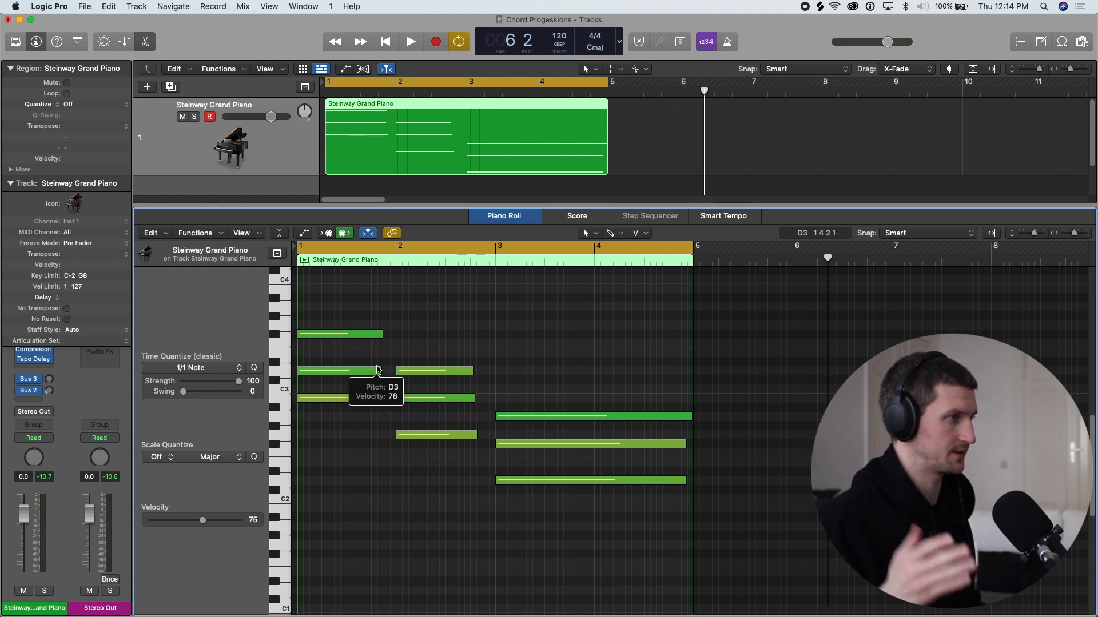
- Lower the first chord's top note, F#3, one octave to F#2 and listen to the resulting inversion
{"action": "scroll", "coordinate": [361, 354], "scroll_direction": "up", "scroll_amount": 1}
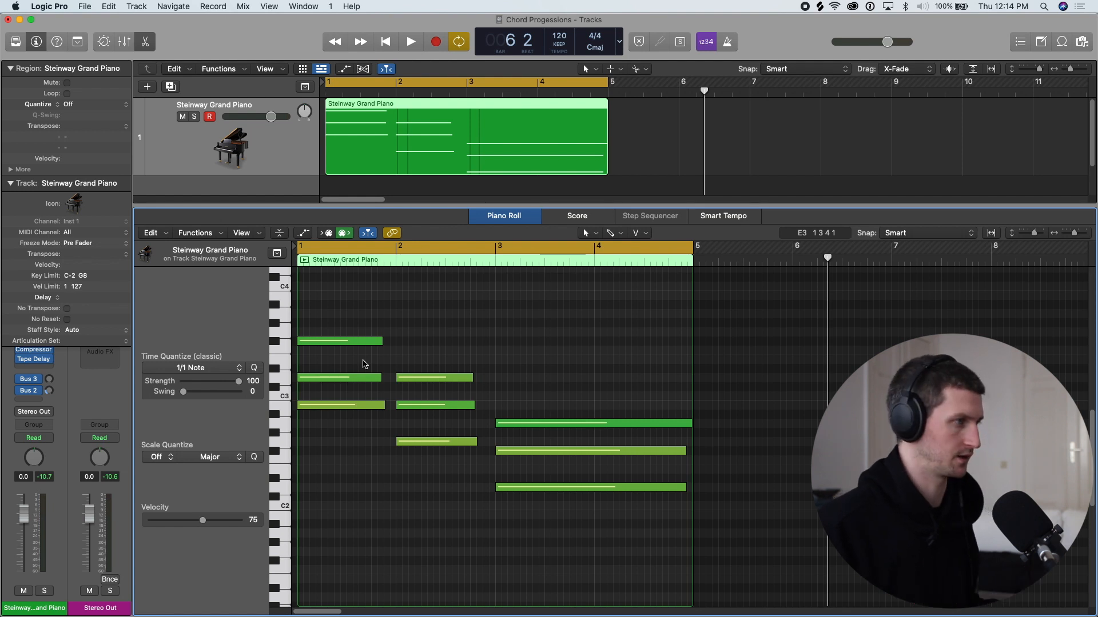
{"action": "left_click", "coordinate": [370, 345]}
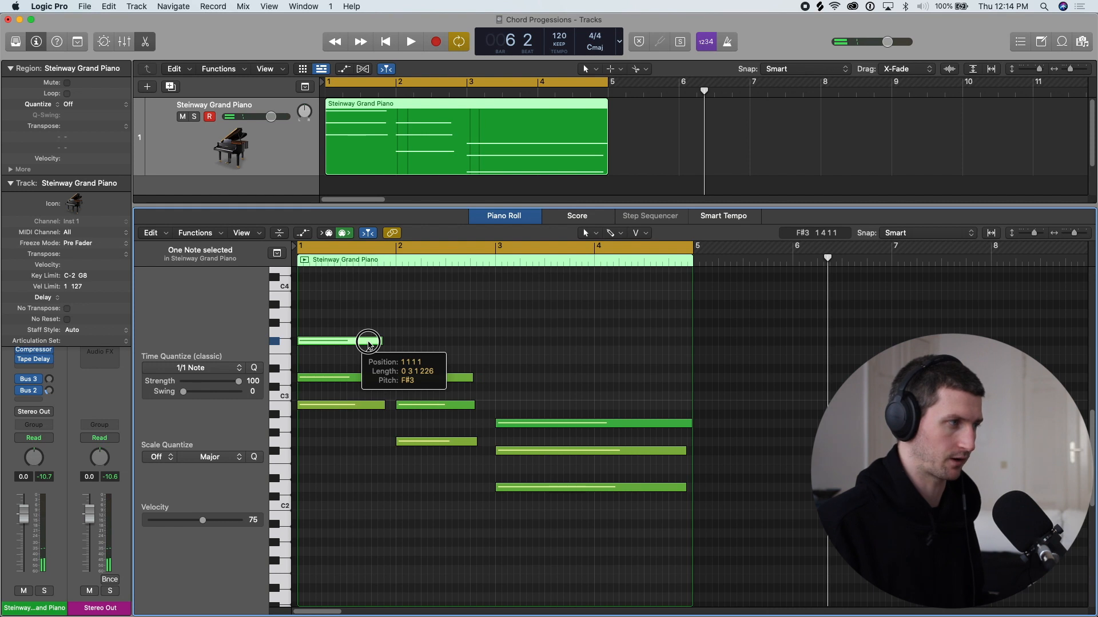
{"action": "left_click_drag", "start_coordinate": [369, 345], "coordinate": [369, 448]}
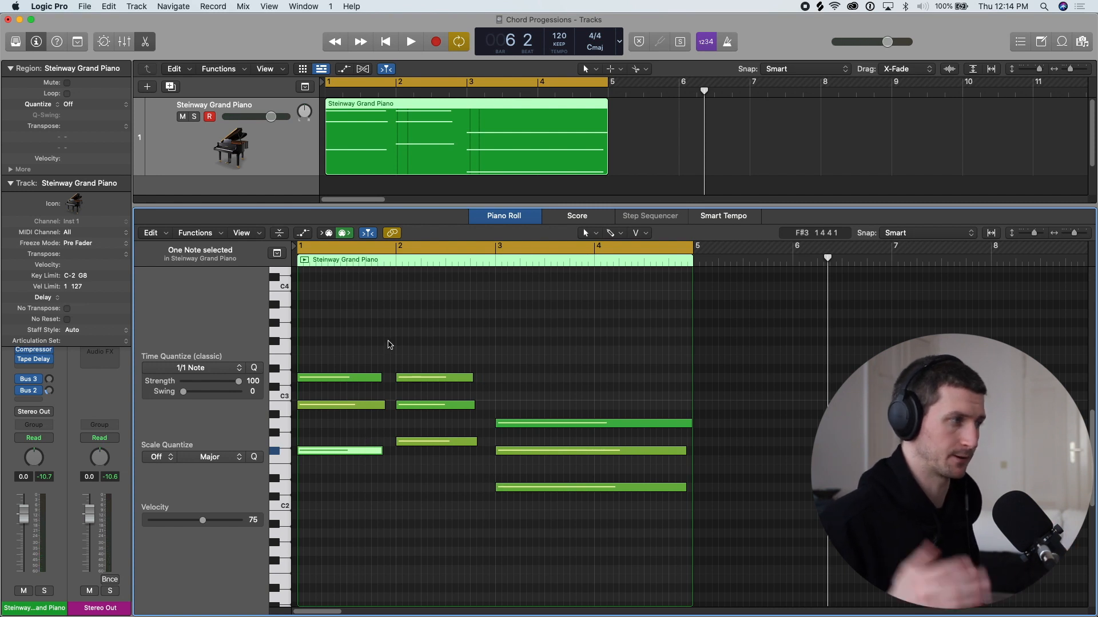
{"action": "key", "text": "space"}
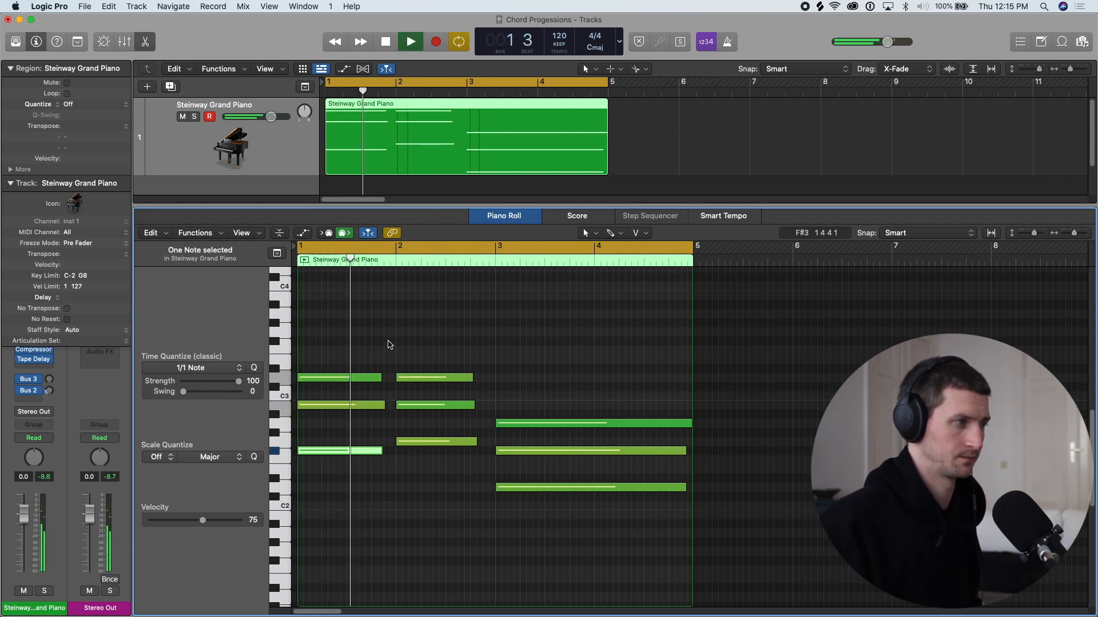
{"action": "key", "text": "space"}
{"action": "left_click", "coordinate": [370, 496]}
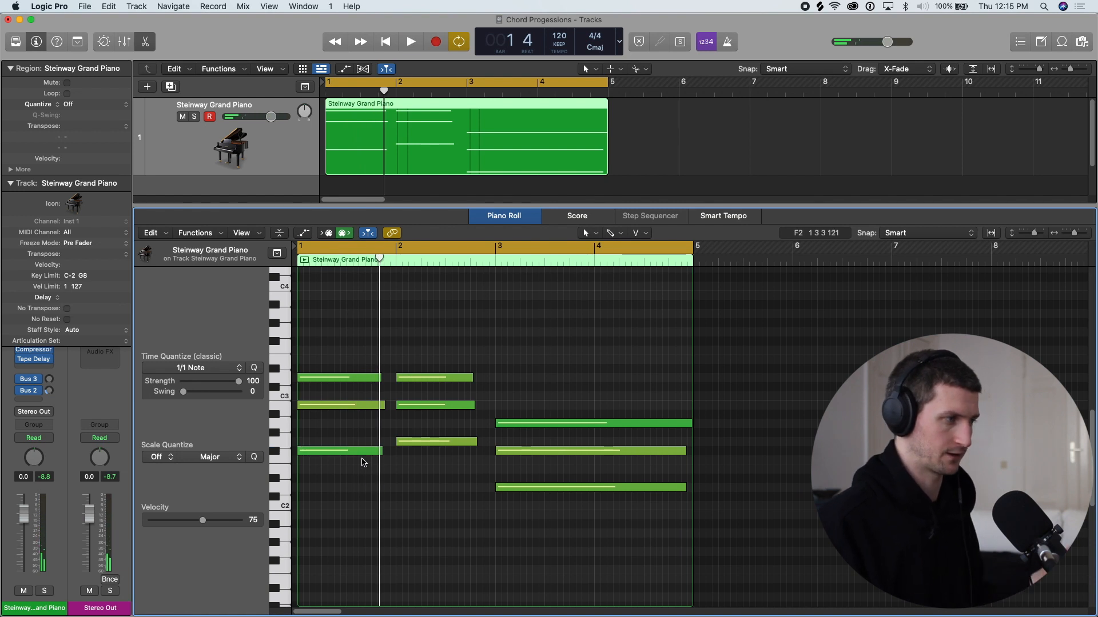
- Transpose the first chord's F#2 note up and down by octaves, return it to F#2, and play the progression
{"action": "left_click", "coordinate": [363, 455]}
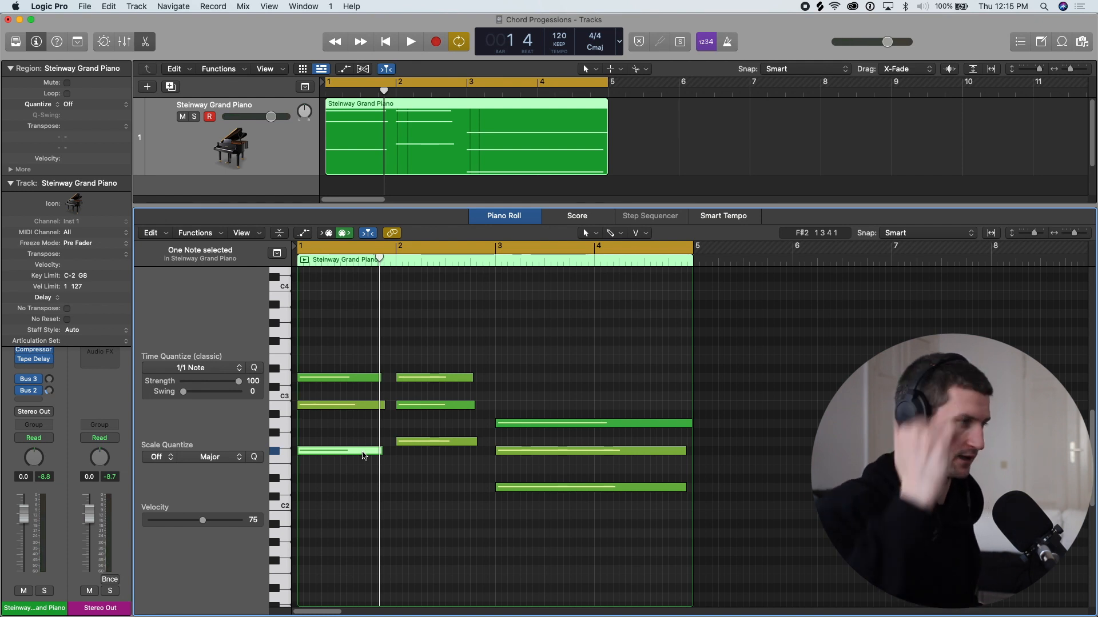
{"action": "key", "text": "alt+shift+Up"}
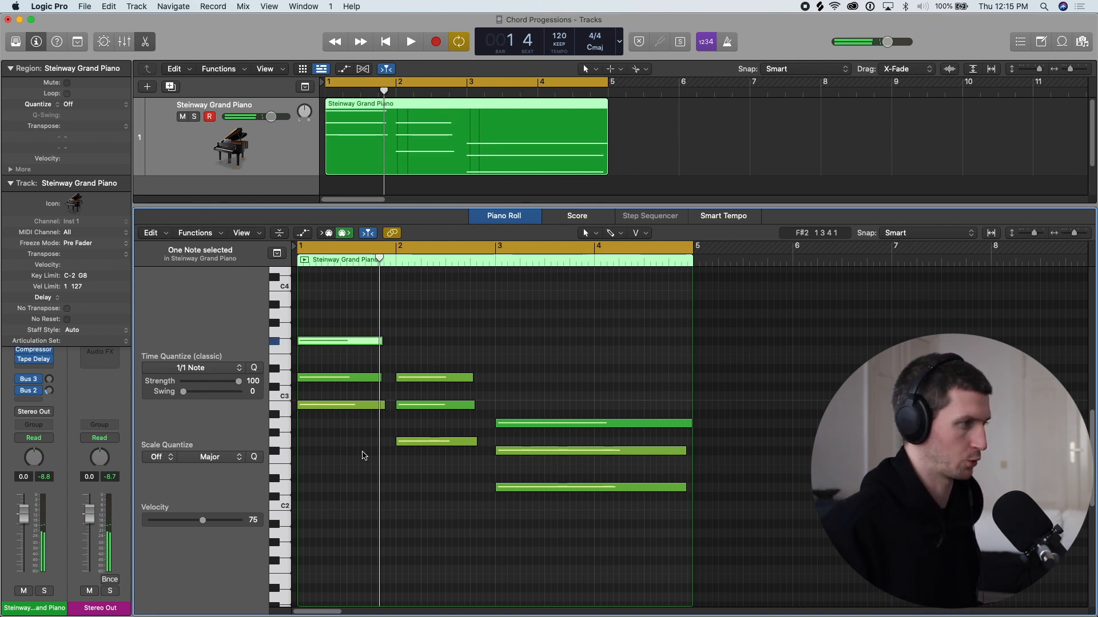
{"action": "key", "text": "alt+shift+Down"}
{"action": "key", "text": "alt+shift+Down"}
{"action": "key", "text": "alt+shift+Down"}
{"action": "key", "text": "alt+shift+Up"}
{"action": "key", "text": "alt+shift+Up"}
{"action": "key", "text": "alt+shift+Up"}
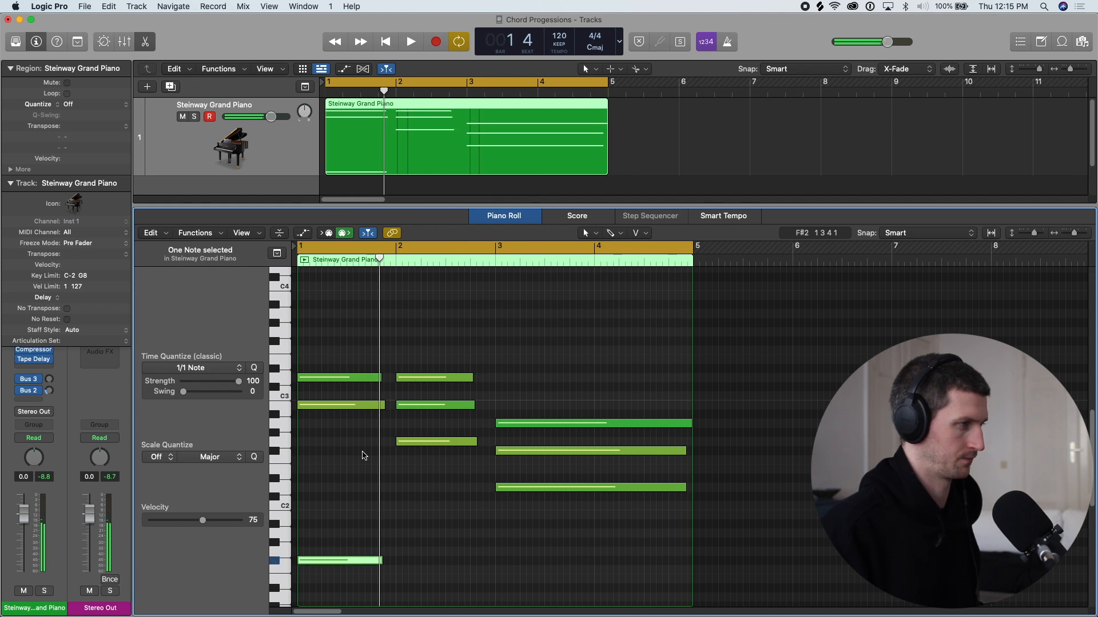
{"action": "key", "text": "alt+shift+Down"}
{"action": "key", "text": "alt+shift+Up"}
{"action": "key", "text": "alt+shift+Down"}
{"action": "key", "text": "alt+shift+Up"}
{"action": "key", "text": "space"}
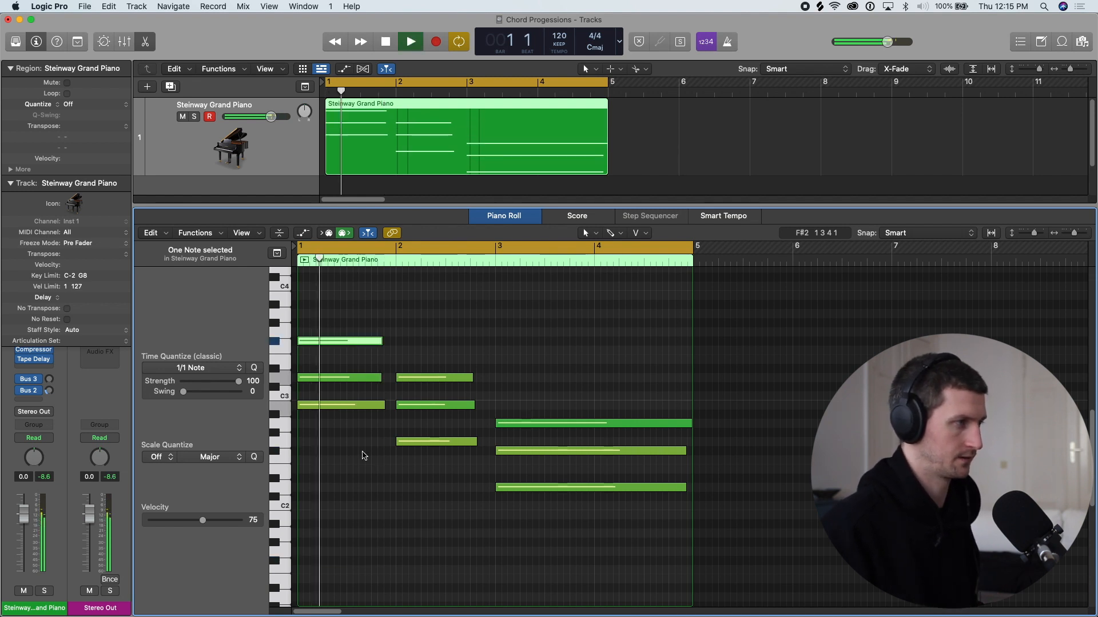
{"action": "key", "text": "alt+shift+Down"}
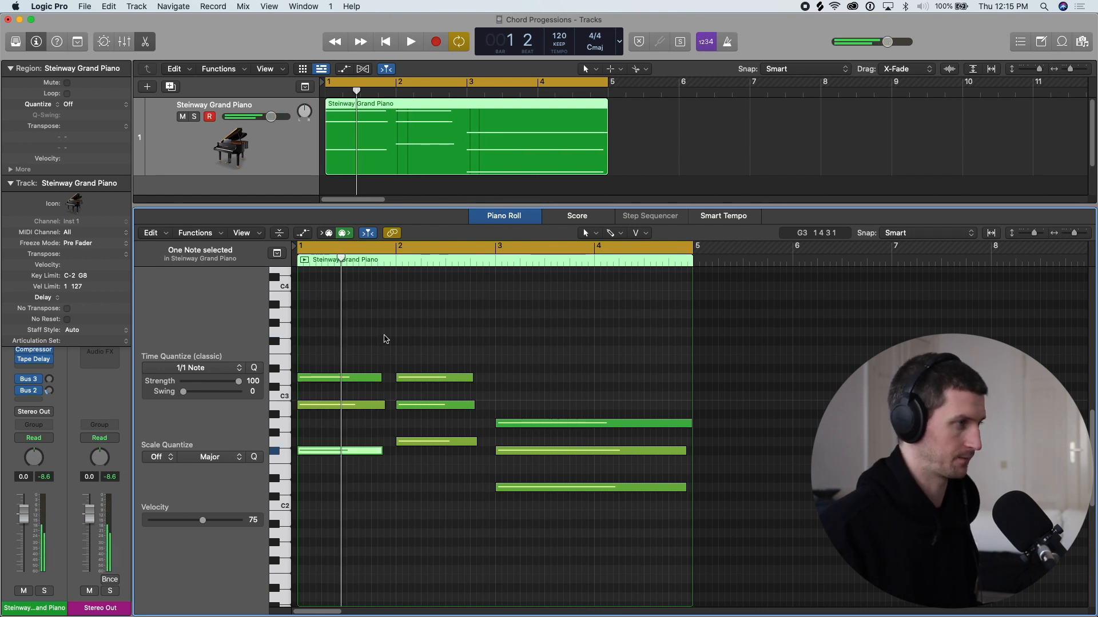
{"action": "key", "text": "space"}
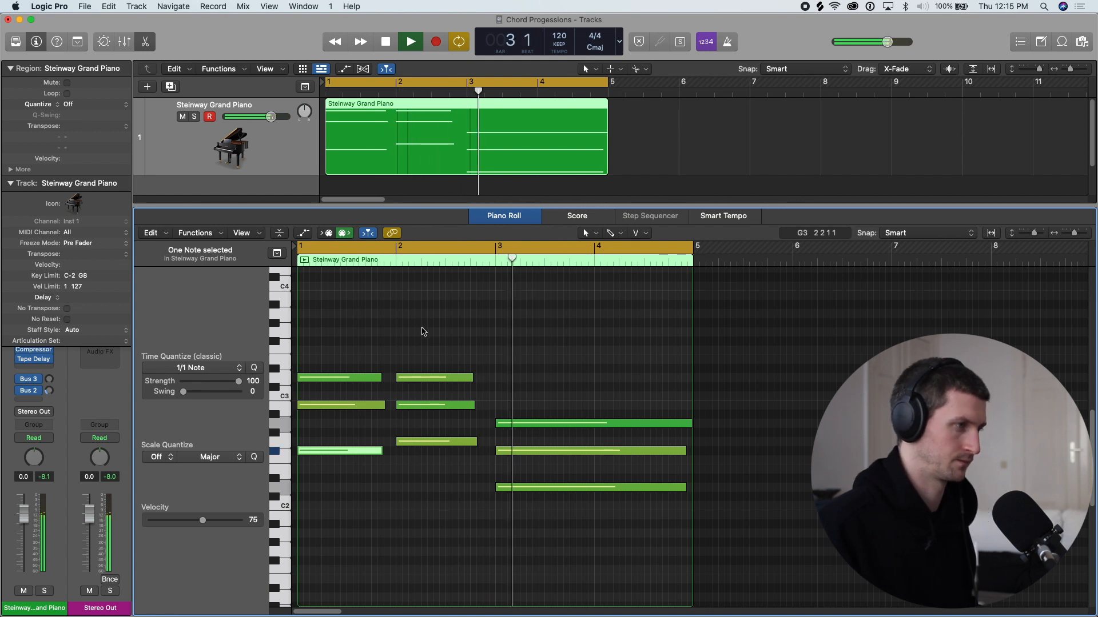
{"action": "key", "text": "space"}
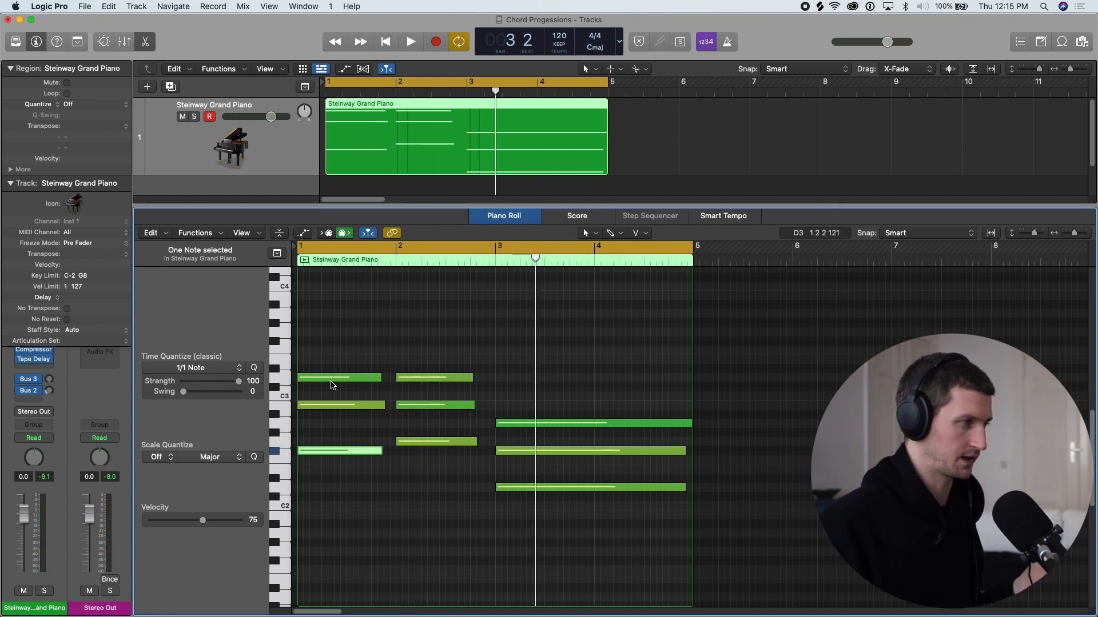
- Try the first chord's D3 note one octave lower at D2, listen to it, and restore it to D3
{"action": "left_click", "coordinate": [334, 378]}
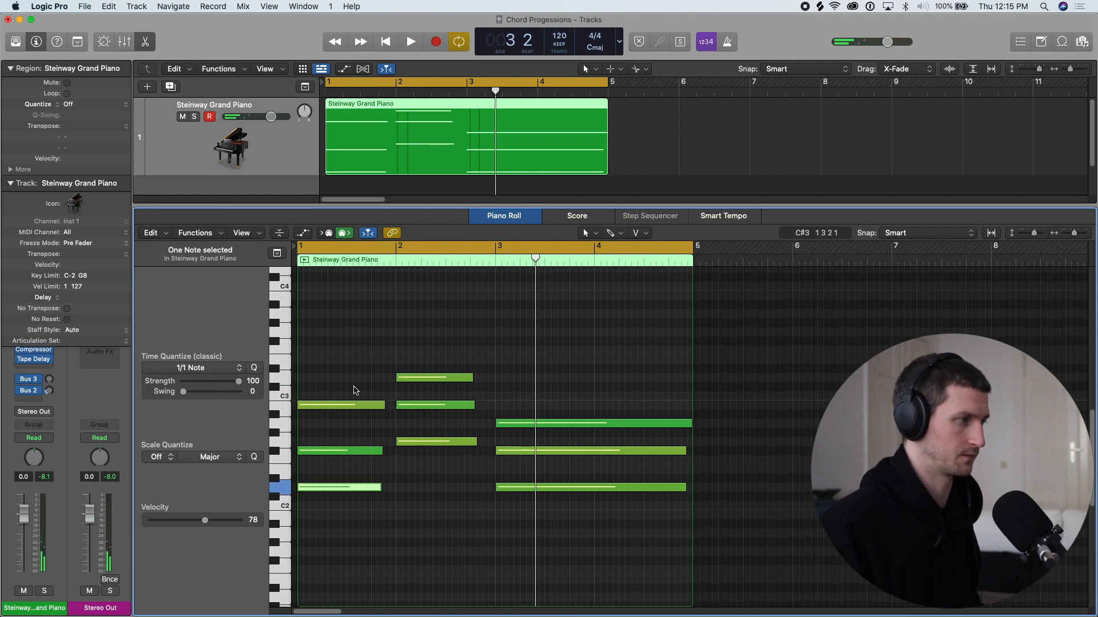
{"action": "key", "text": "space"}
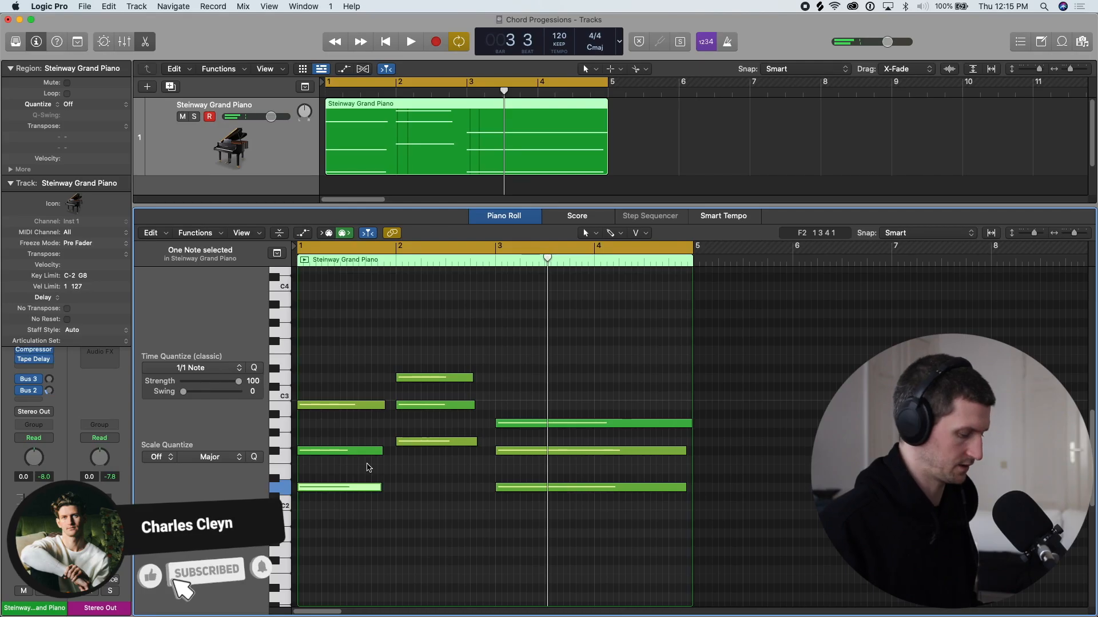
{"action": "left_click", "coordinate": [395, 470]}
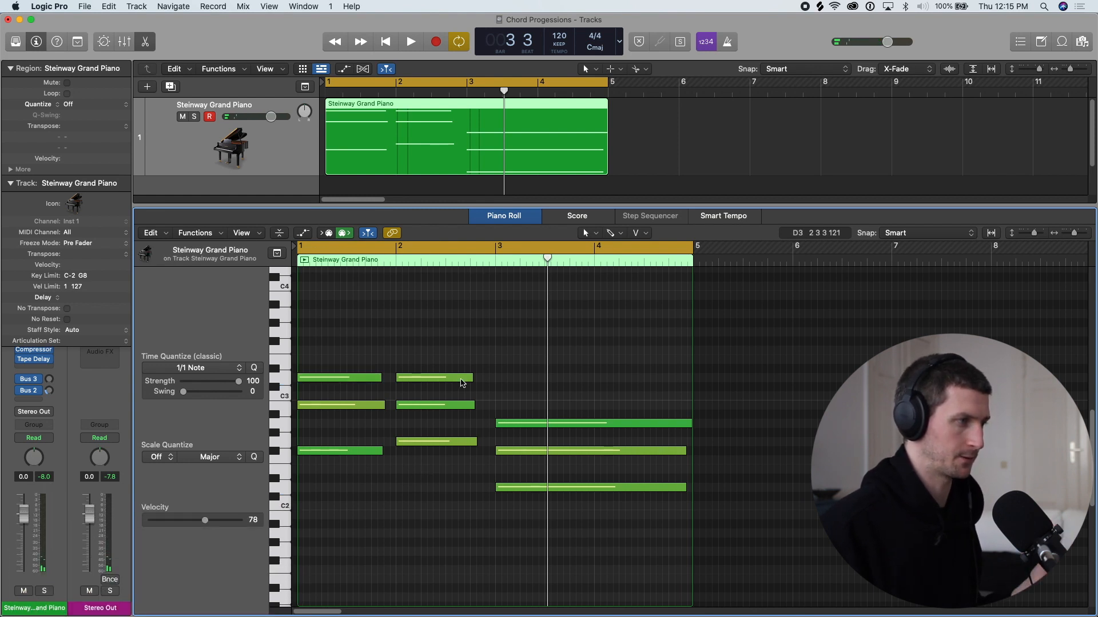
- Lower the second chord's top note, D3, one octave to D2
{"action": "left_click", "coordinate": [462, 379]}
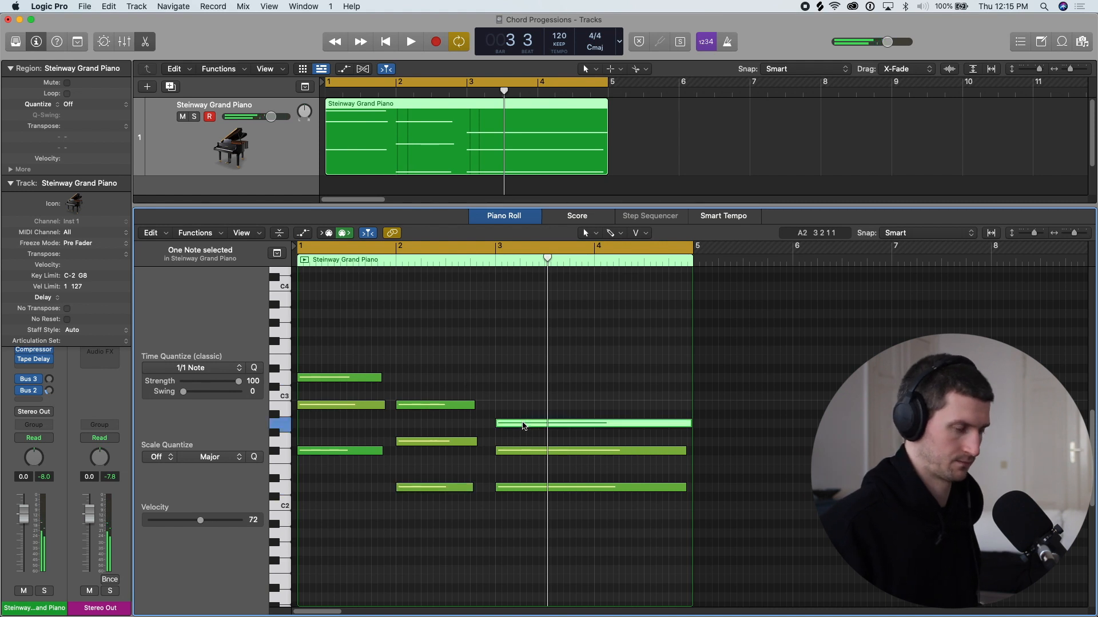
- Try the third chord's A2 note one octave lower at A1, play the progression, and raise it back to A2
{"action": "key", "text": "alt+shift+Down"}
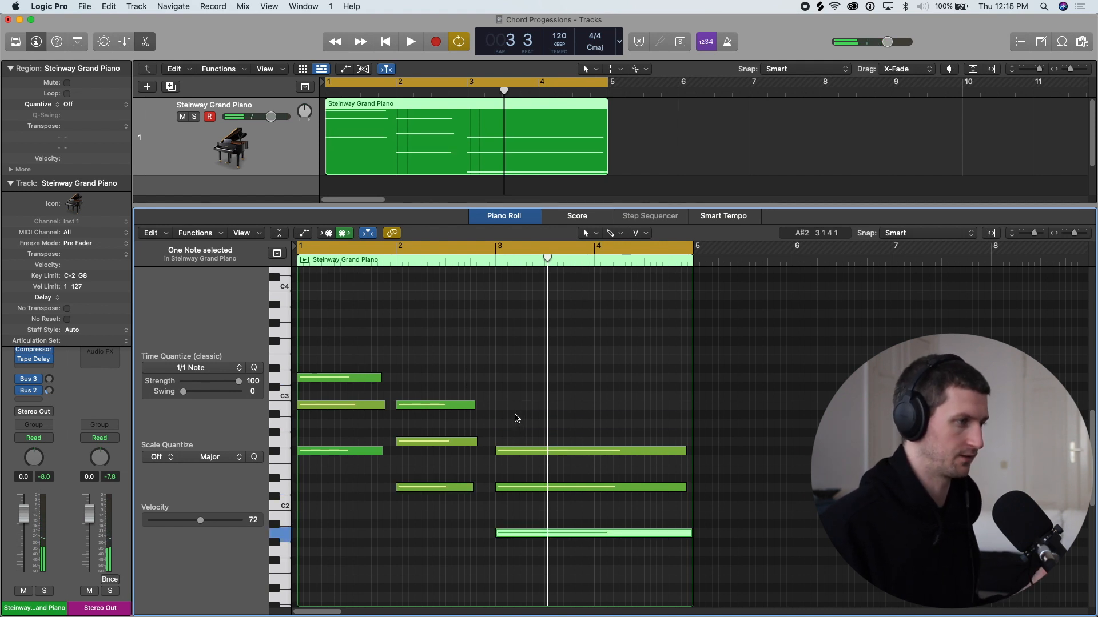
{"action": "key", "text": "space"}
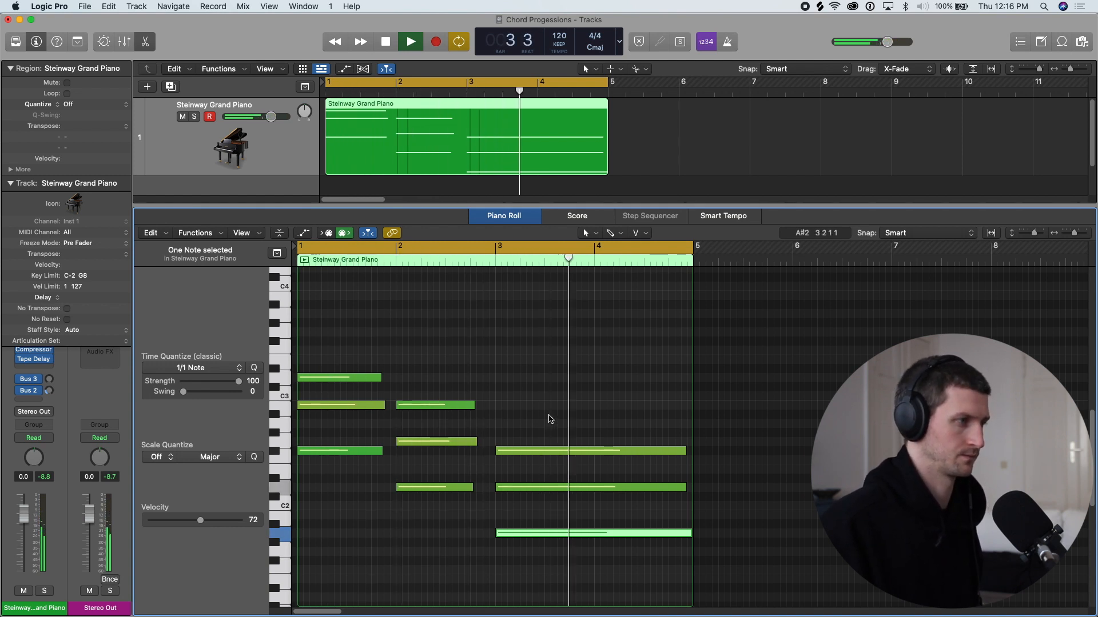
{"action": "scroll", "coordinate": [537, 416], "scroll_direction": "down", "scroll_amount": 2}
{"action": "key", "text": "space"}
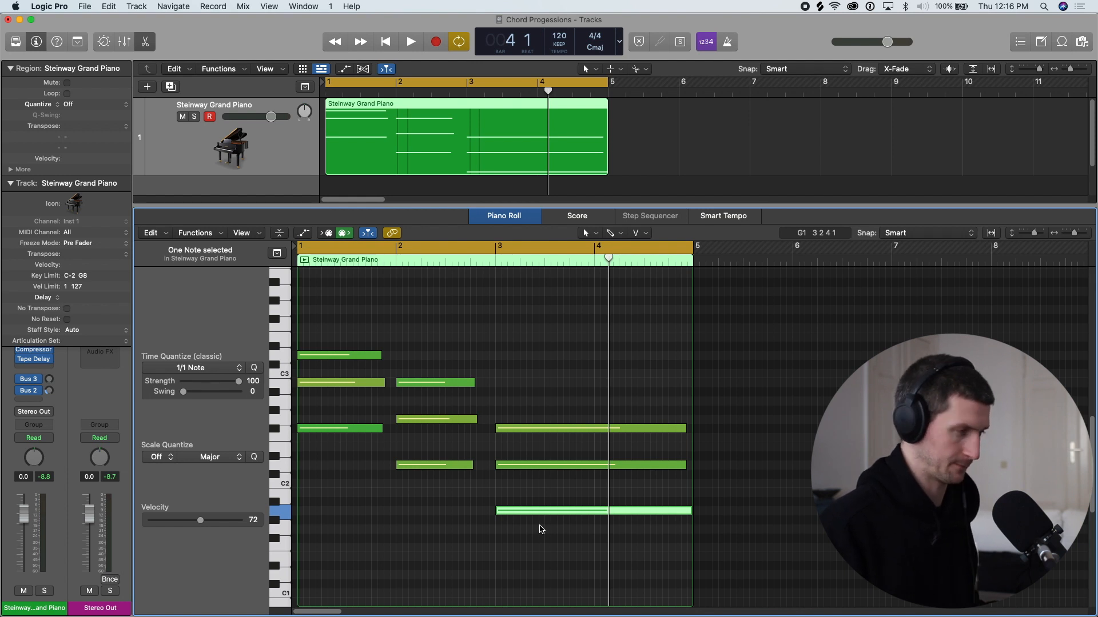
{"action": "key", "text": "alt+shift+Up"}
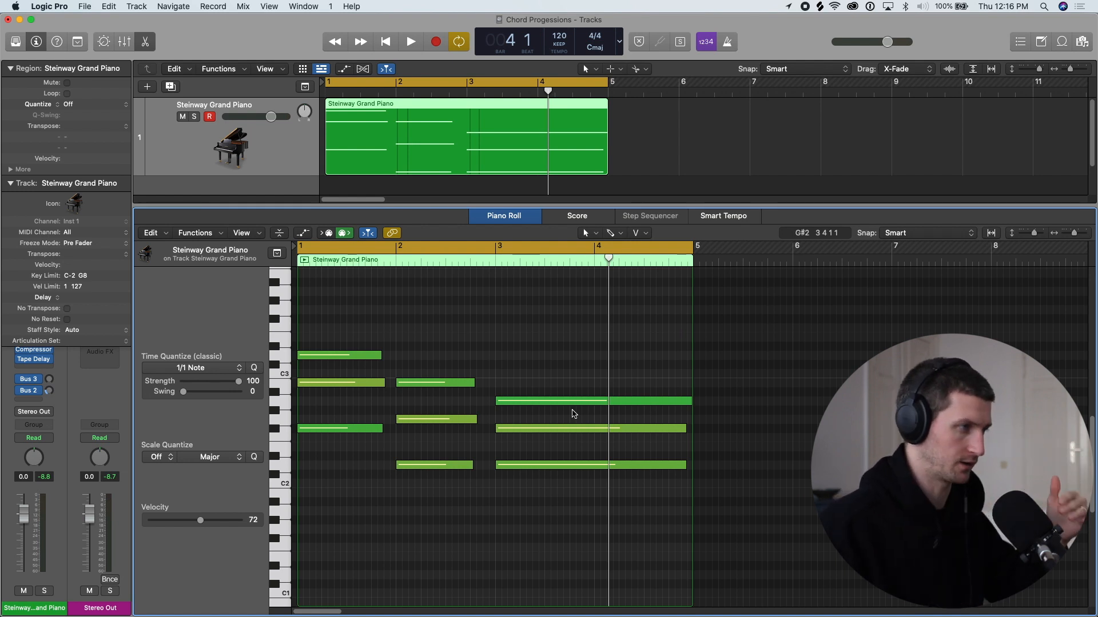
- Drop the third chord's top note an octave to A1 once more, check its low placement, and return it to A2
{"action": "left_click", "coordinate": [521, 402]}
{"action": "key", "text": "alt+shift+Down"}
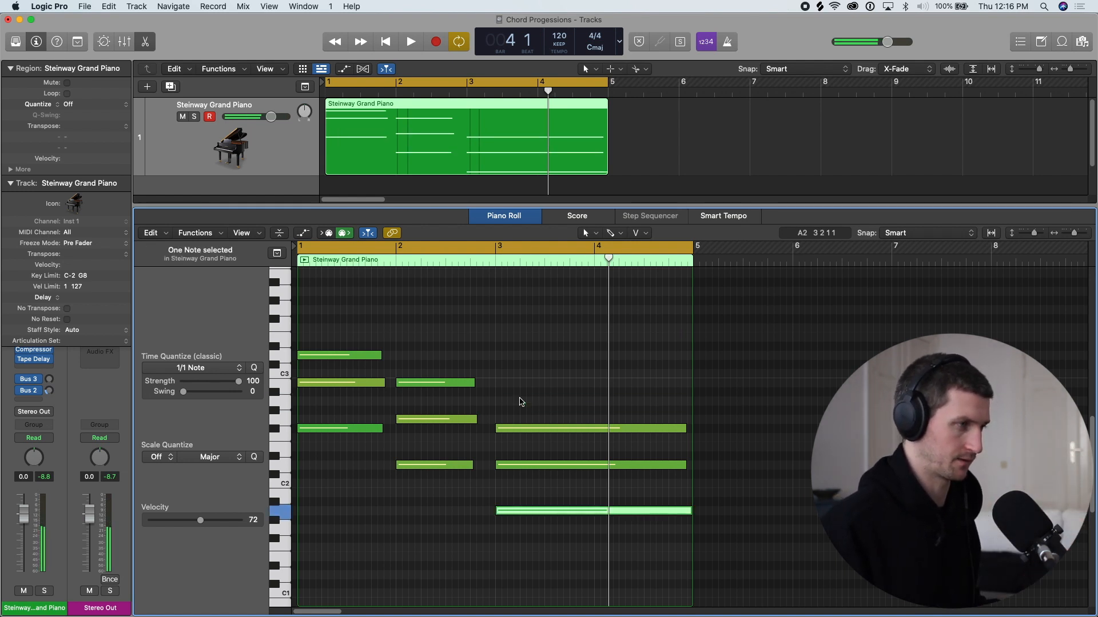
{"action": "scroll", "coordinate": [524, 405], "scroll_direction": "down", "scroll_amount": 2}
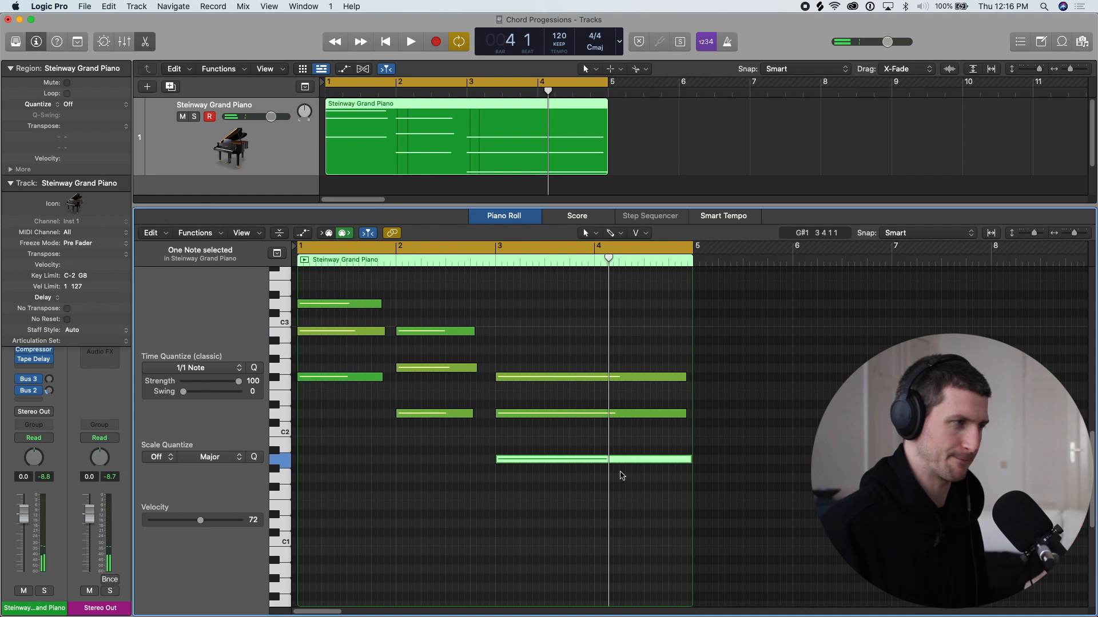
{"action": "scroll", "coordinate": [617, 470], "scroll_direction": "up", "scroll_amount": 1}
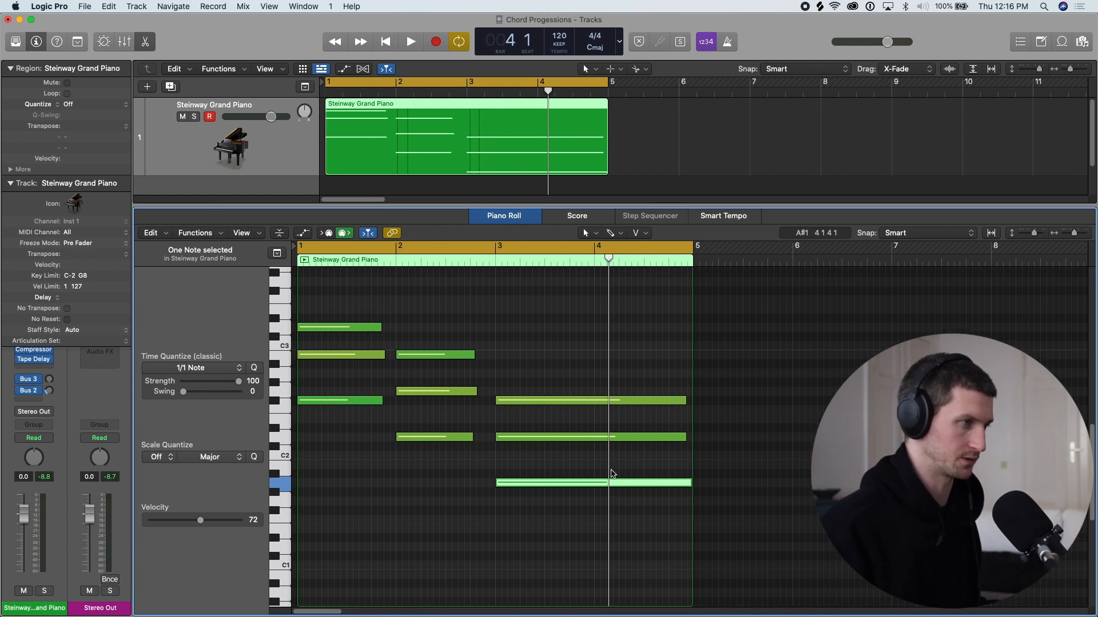
{"action": "key", "text": "alt+shift+Up"}
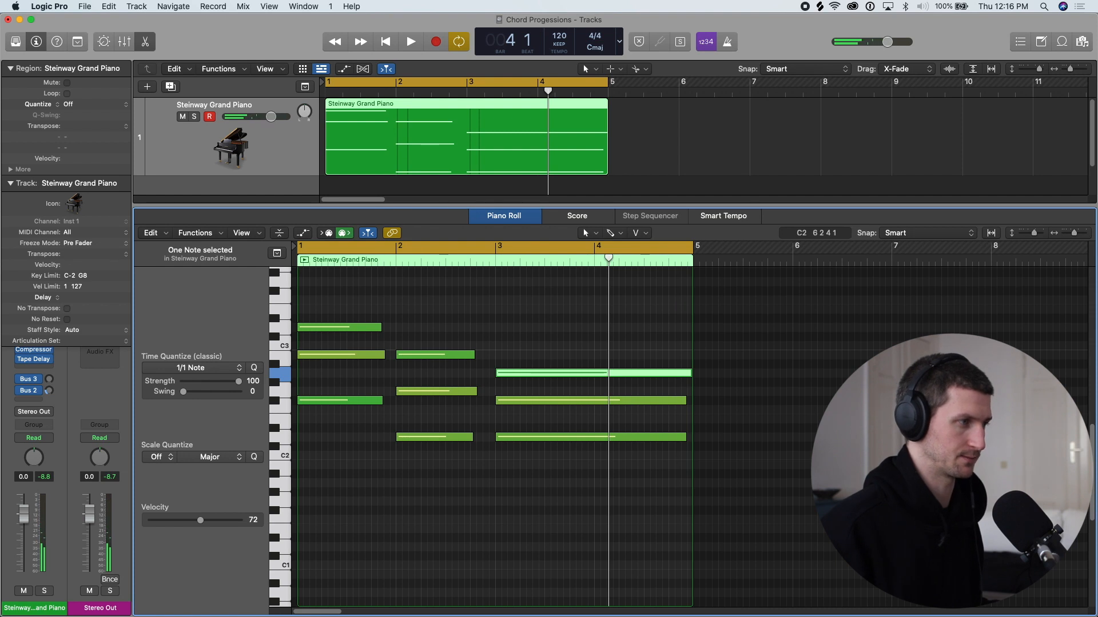
{"action": "scroll", "coordinate": [546, 449], "scroll_direction": "up", "scroll_amount": 3}
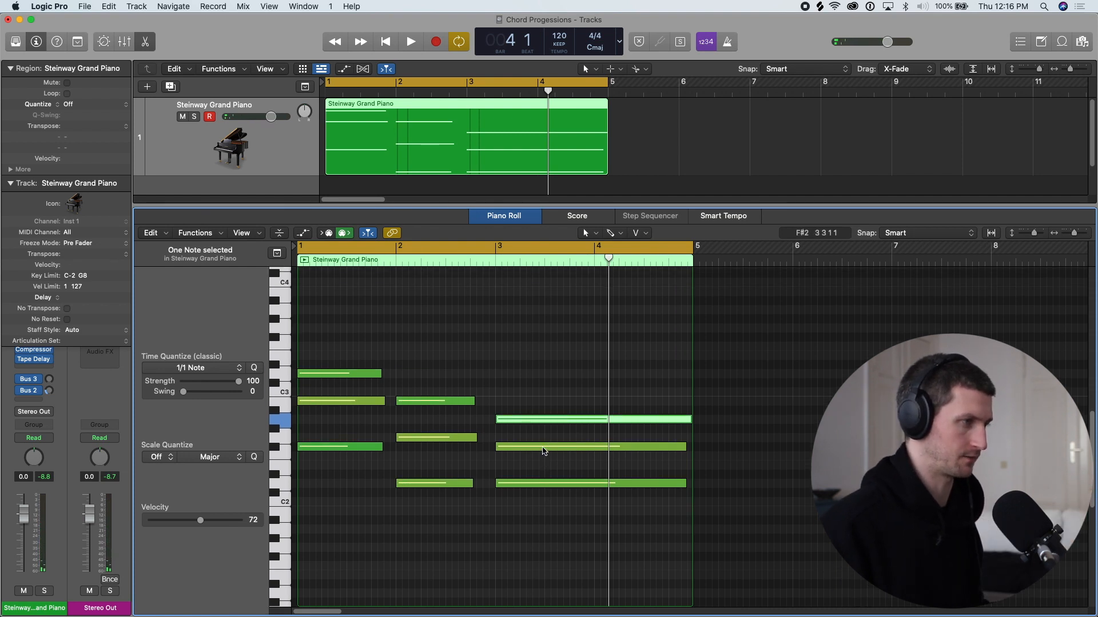
{"action": "left_click", "coordinate": [453, 451]}
{"action": "scroll", "coordinate": [453, 451], "scroll_direction": "down", "scroll_amount": 1}
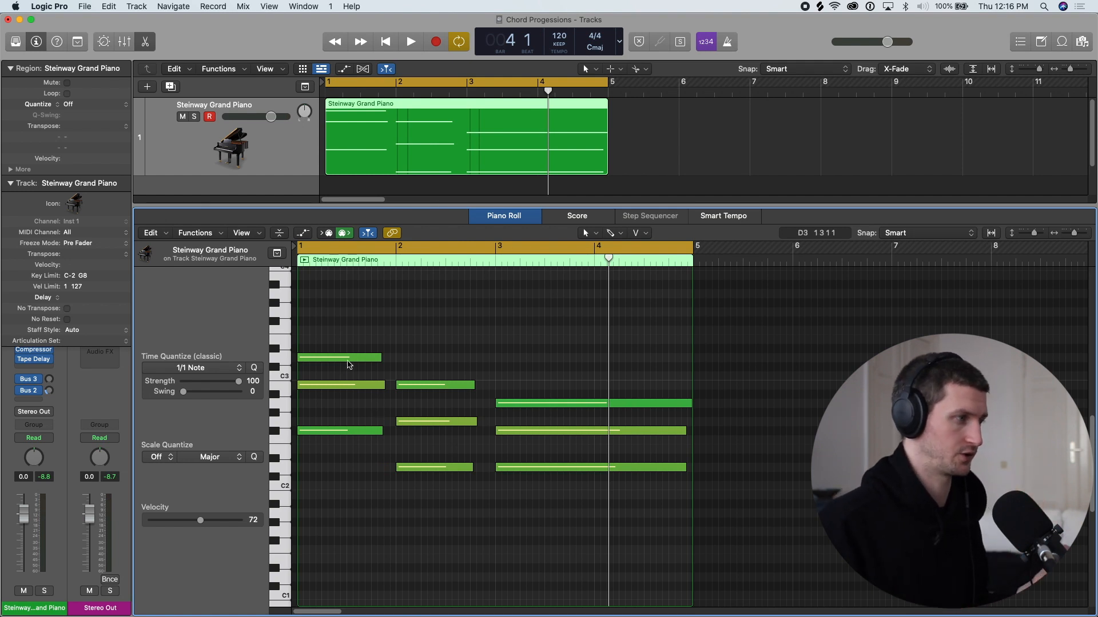
- Lower the first chord's middle note, B2, one octave to B1
{"action": "mouse_move", "coordinate": [351, 359]}
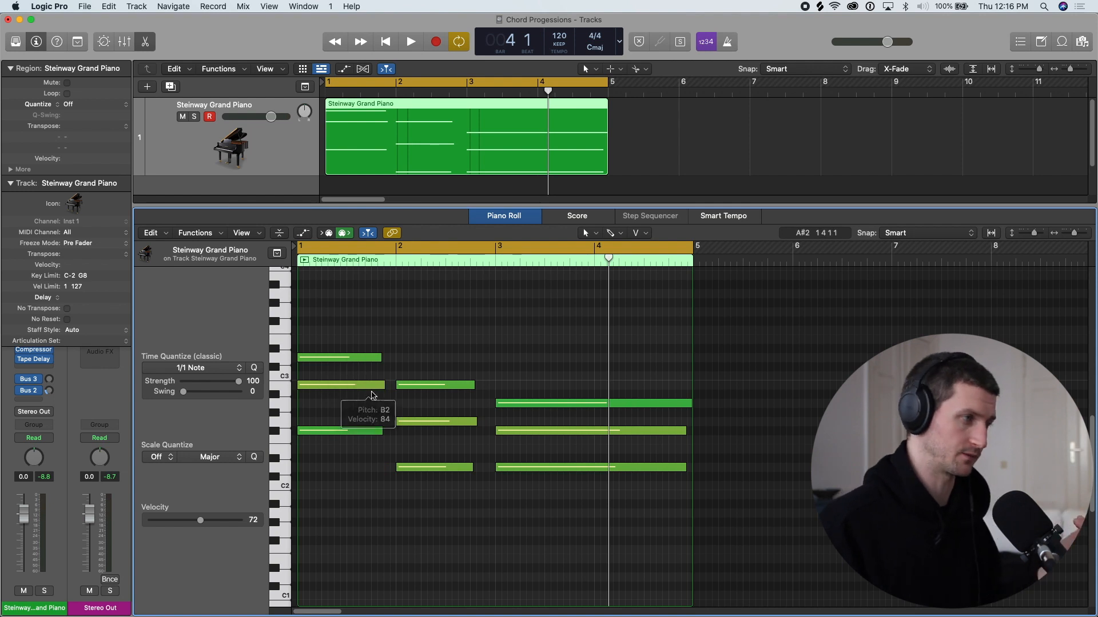
{"action": "mouse_move", "coordinate": [380, 393]}
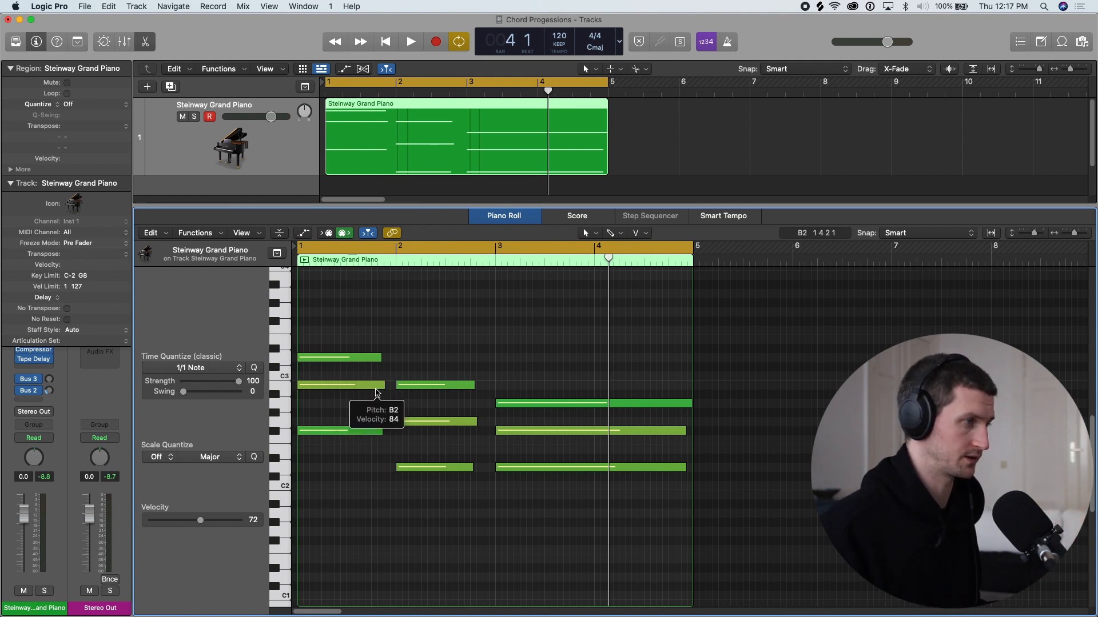
{"action": "left_click", "coordinate": [357, 387]}
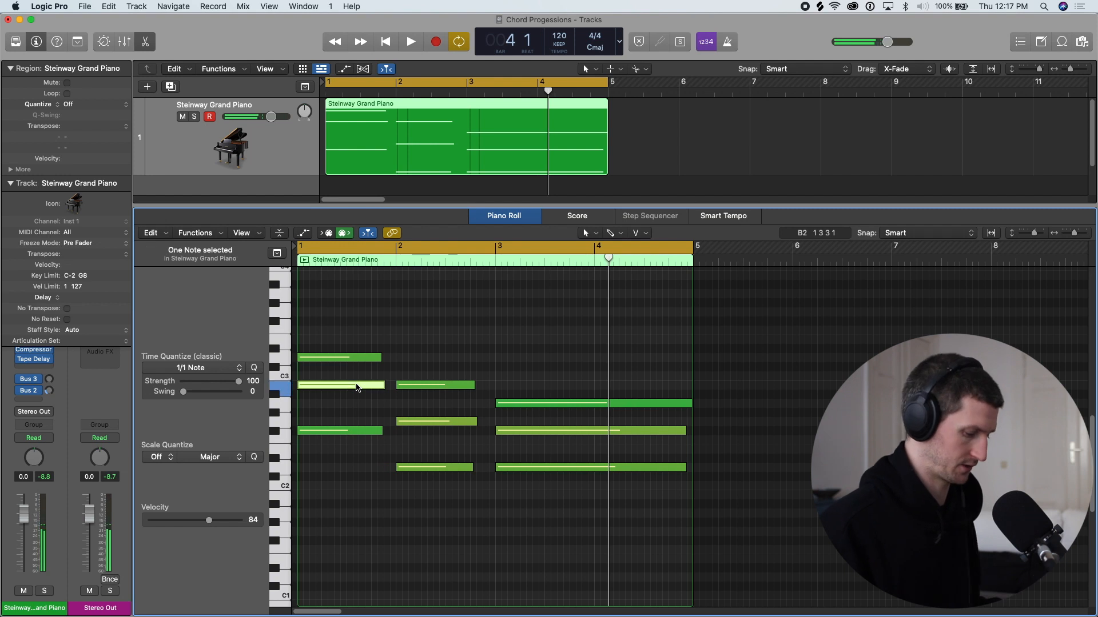
{"action": "key", "text": "alt+shift+Down"}
- Lower the middle notes of the second and third chords one octave, to G1 and F#1, and play the progression
{"action": "left_click", "coordinate": [433, 424]}
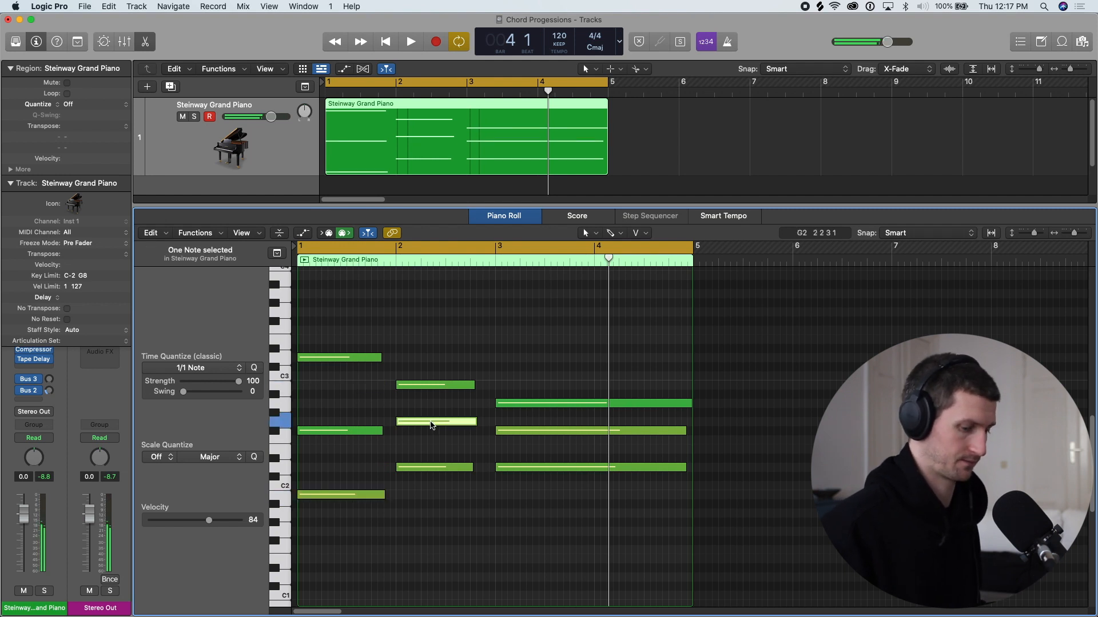
{"action": "key", "text": "alt+shift+Down"}
{"action": "left_click", "coordinate": [526, 433]}
{"action": "key", "text": "alt+shift+Down"}
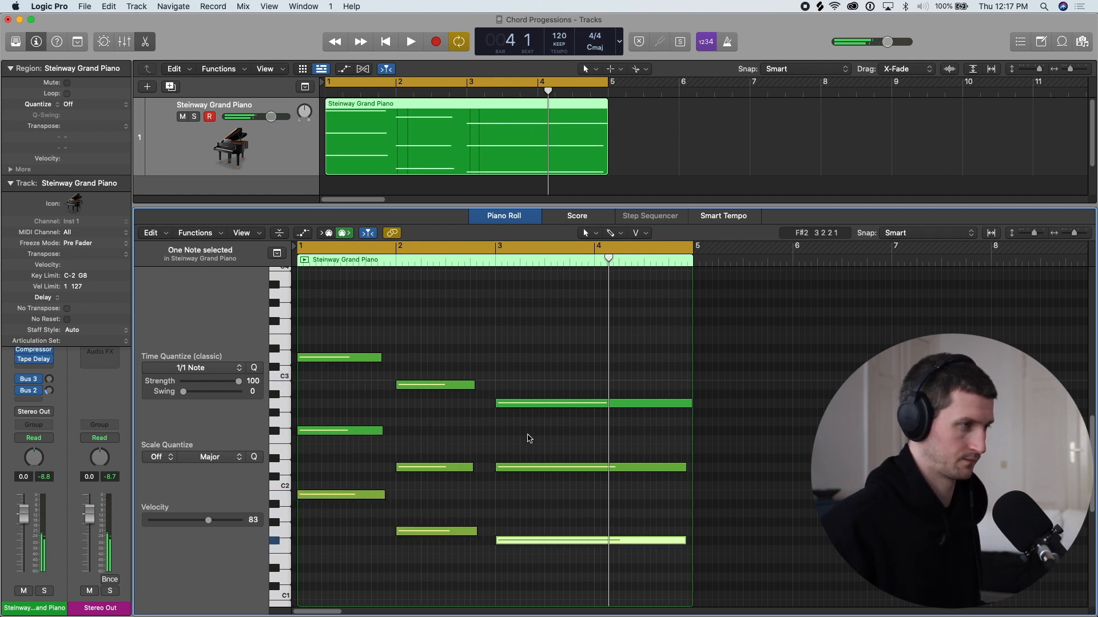
{"action": "left_click", "coordinate": [492, 463]}
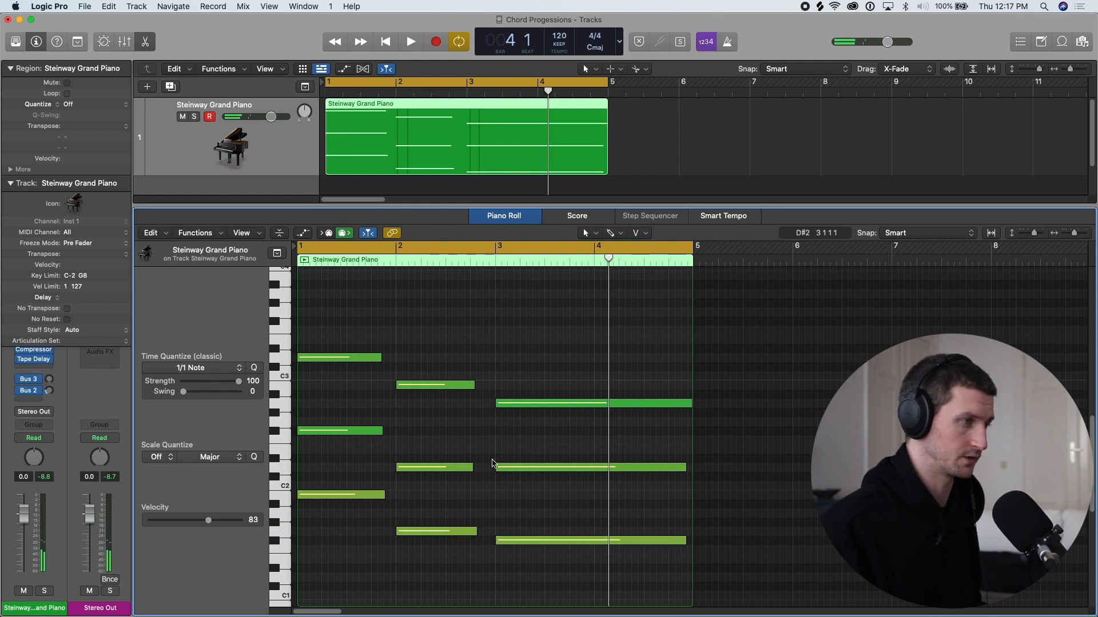
{"action": "key", "text": "space"}
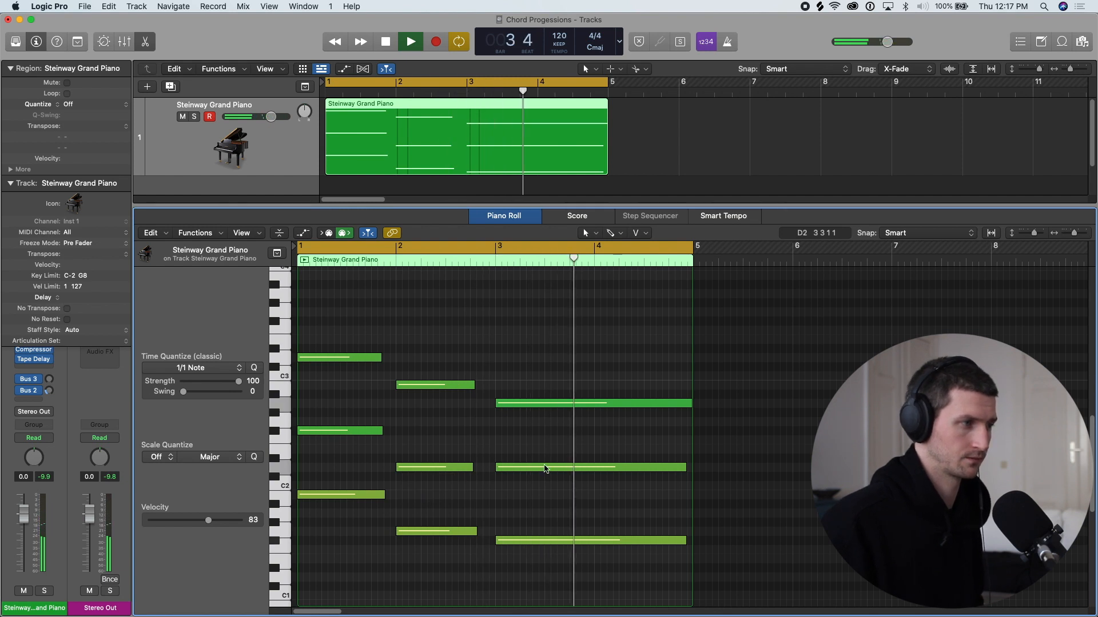
{"action": "key", "text": "space"}
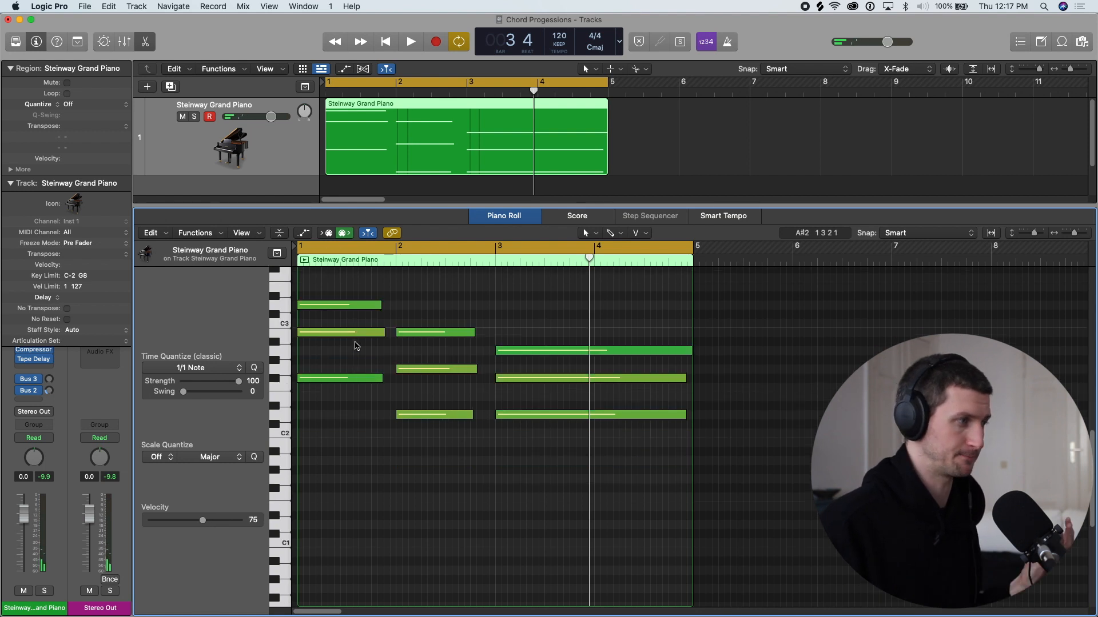
- Double the first chord's root in the bass with added B1 and B0 notes starting at bar 1, and play it back
{"action": "left_click", "coordinate": [346, 336]}
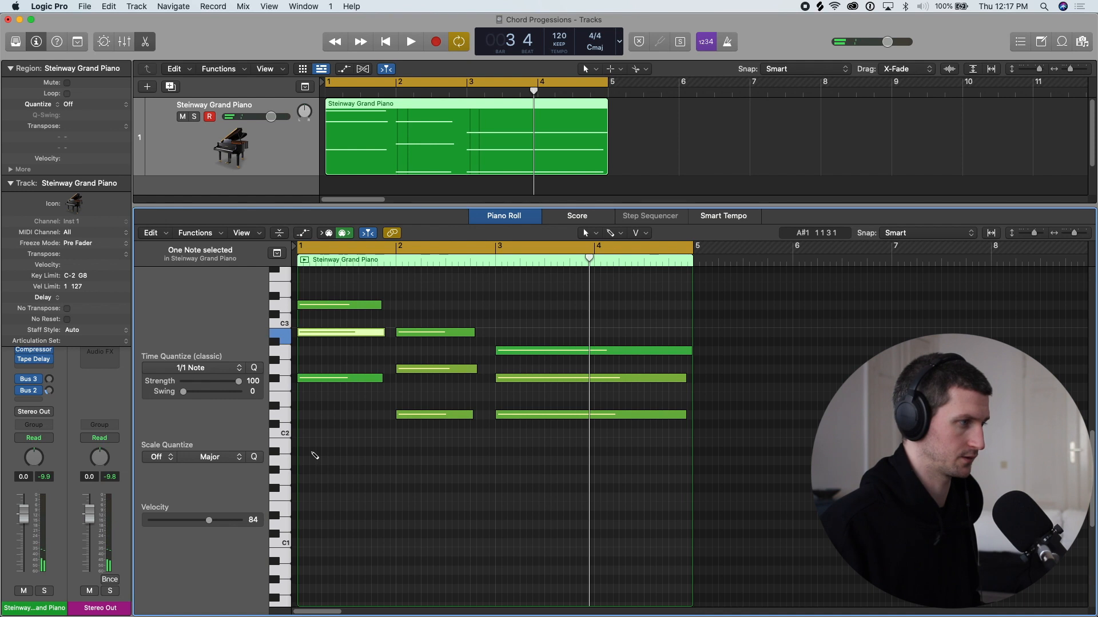
{"action": "left_click", "coordinate": [311, 460]}
{"action": "left_click_drag", "start_coordinate": [319, 457], "coordinate": [318, 446]}
{"action": "scroll", "coordinate": [342, 440], "scroll_direction": "down", "scroll_amount": 3}
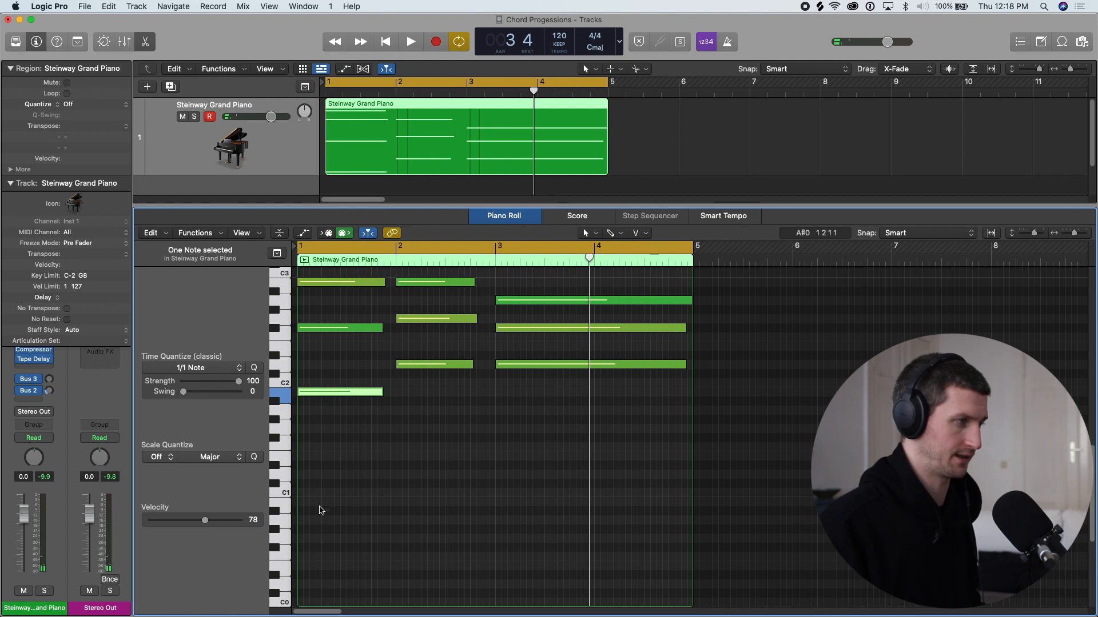
{"action": "left_click", "coordinate": [322, 505]}
{"action": "key", "text": "space"}
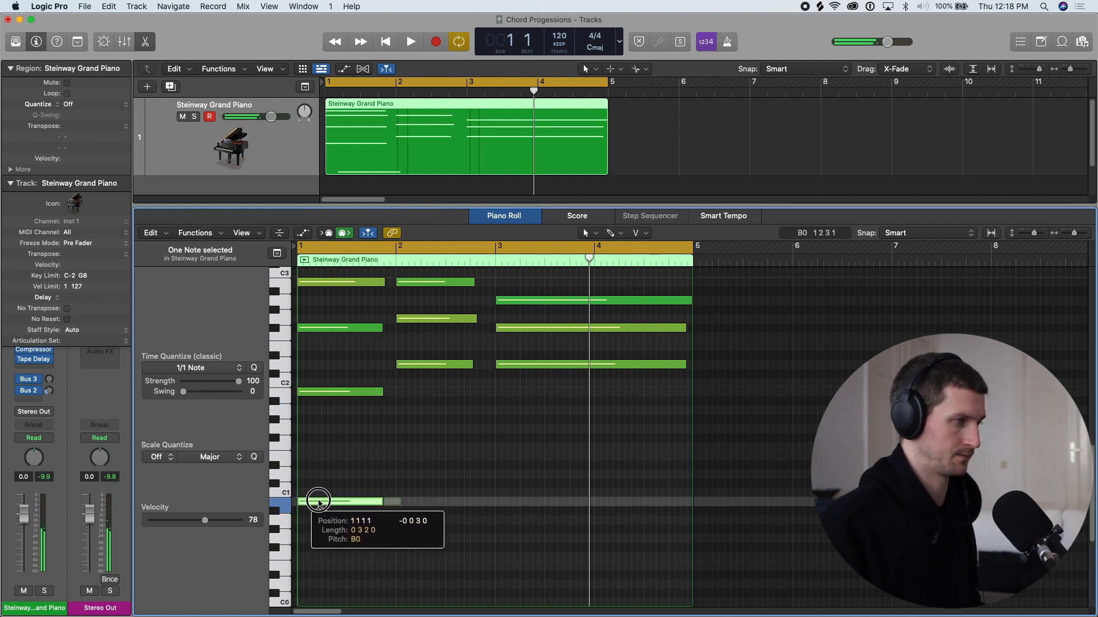
{"action": "scroll", "coordinate": [322, 506], "scroll_direction": "up", "scroll_amount": 2}
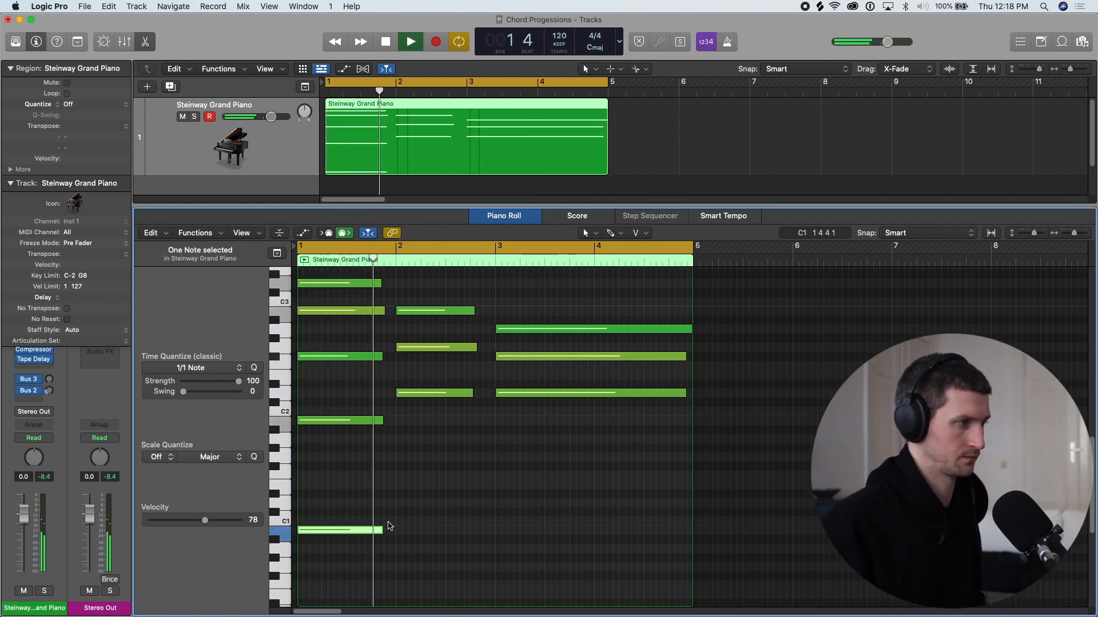
{"action": "key", "text": "space"}
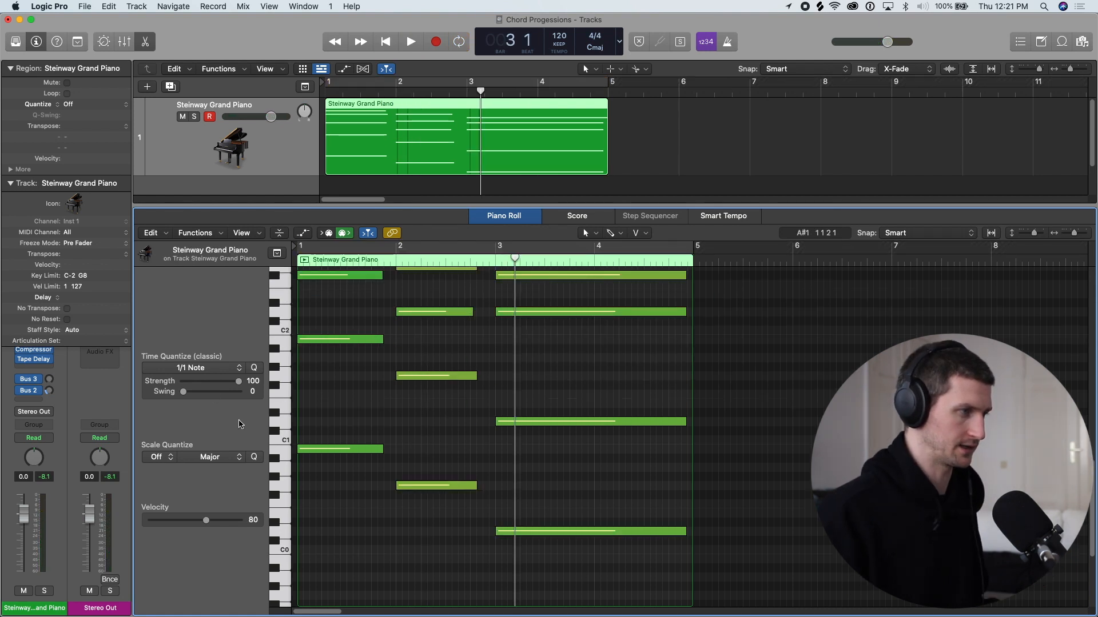
- Reduce the velocity of the six low bass notes under the three chords to about 58 and play the progression in cycle mode
{"action": "left_click_drag", "start_coordinate": [512, 580], "coordinate": [337, 335]}
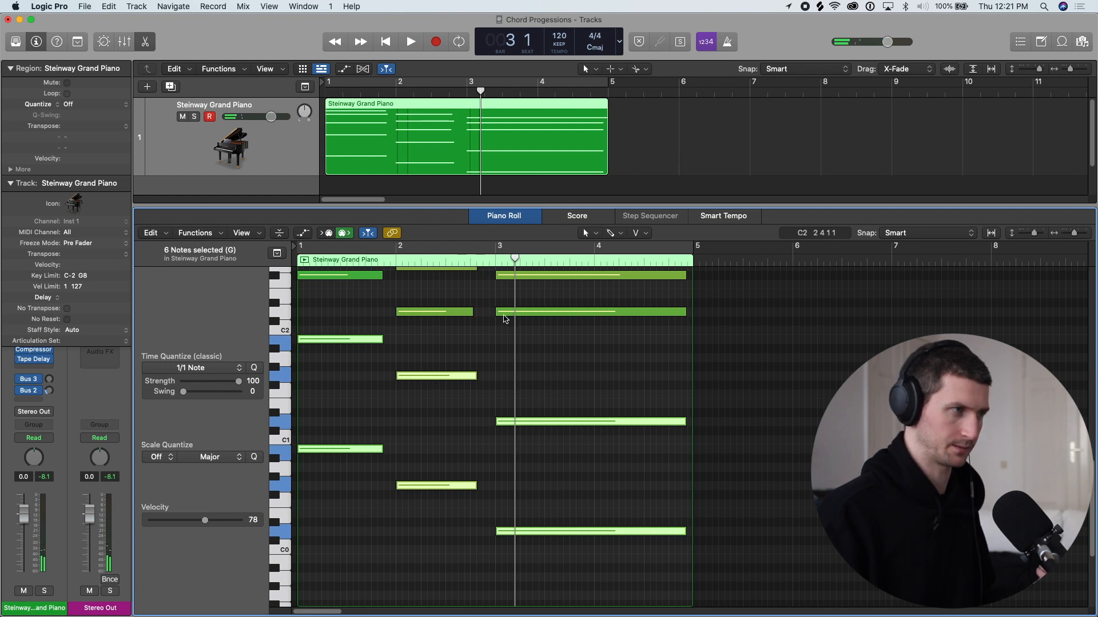
{"action": "left_click_drag", "start_coordinate": [437, 385], "coordinate": [443, 420]}
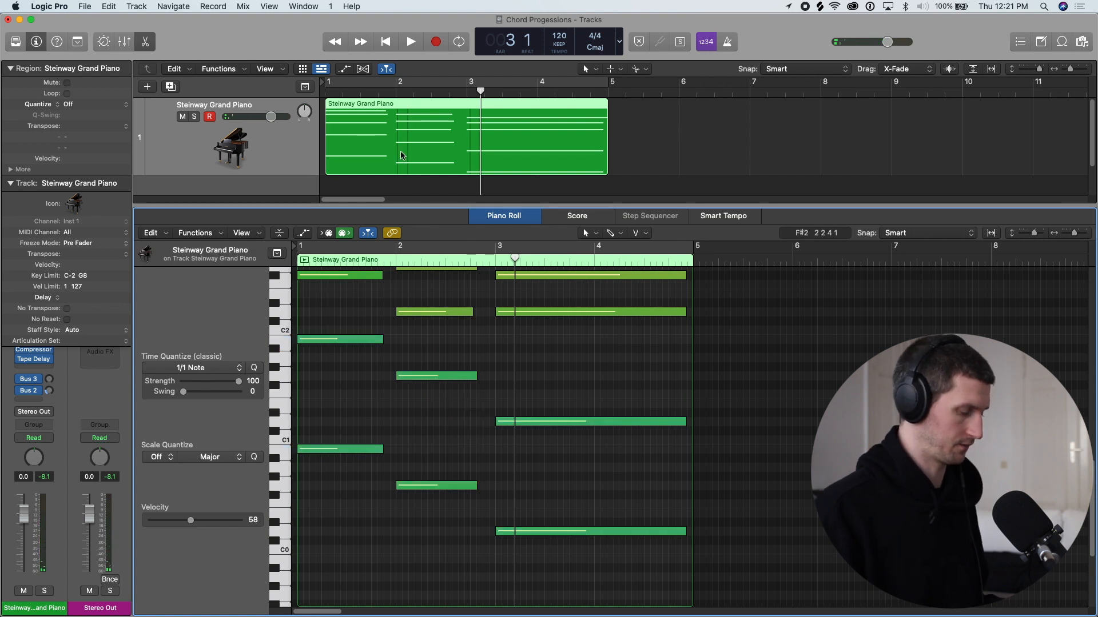
{"action": "key", "text": "c"}
{"action": "key", "text": "space"}
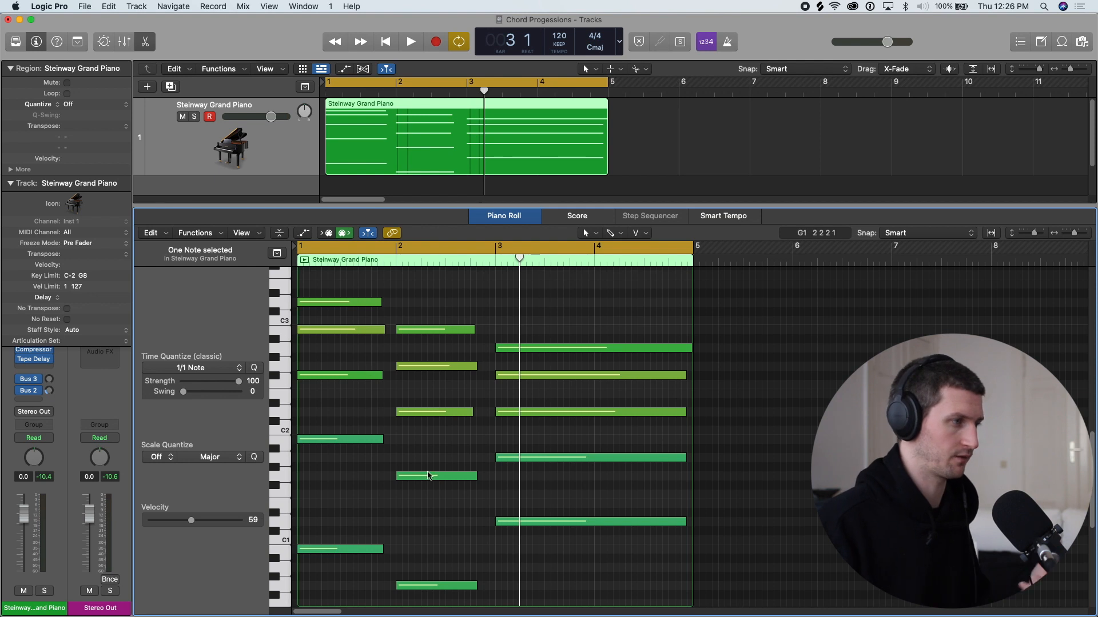
- Delete the first chord's top note, D3, and play the progression without it
{"action": "scroll", "coordinate": [436, 435], "scroll_direction": "down", "scroll_amount": 2}
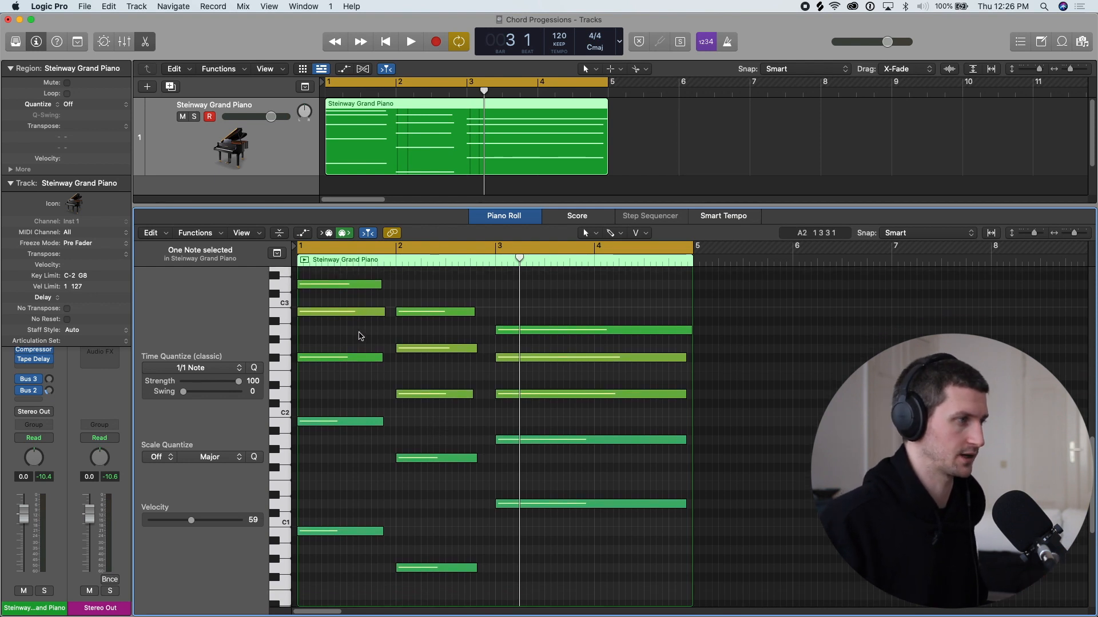
{"action": "scroll", "coordinate": [359, 336], "scroll_direction": "up", "scroll_amount": 1}
{"action": "scroll", "coordinate": [370, 324], "scroll_direction": "up", "scroll_amount": 2}
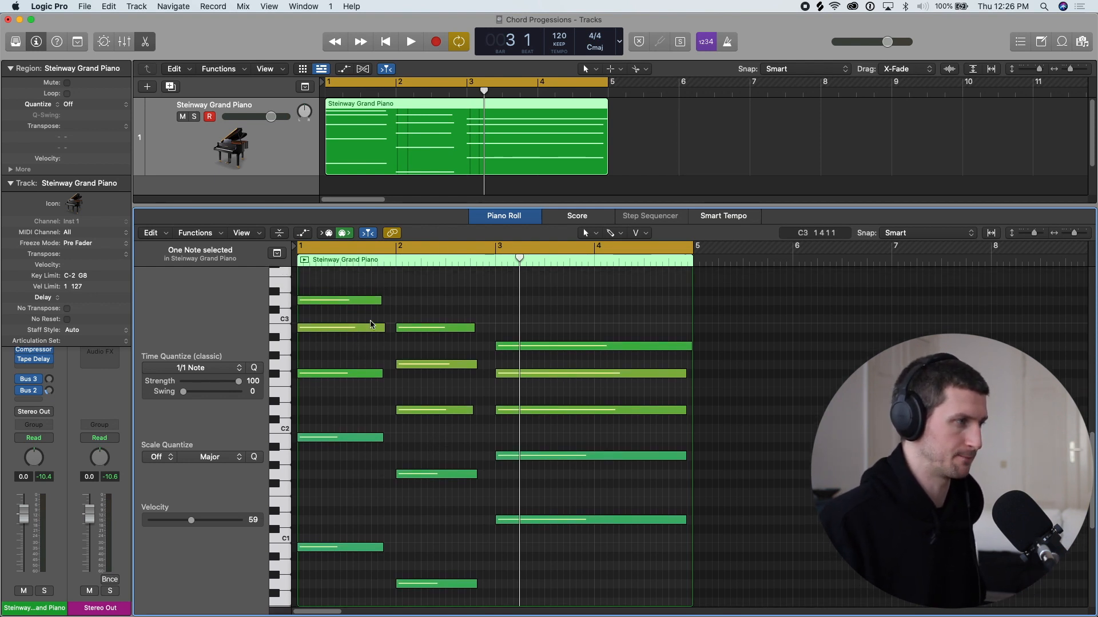
{"action": "left_click", "coordinate": [355, 301]}
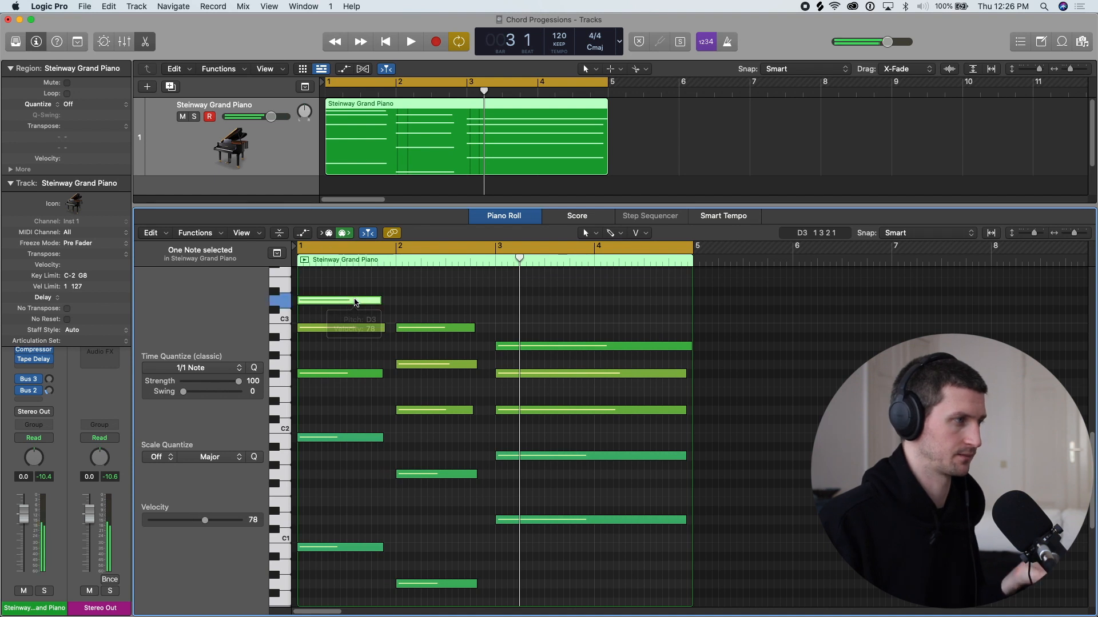
{"action": "key", "text": "Delete"}
{"action": "key", "text": "space"}
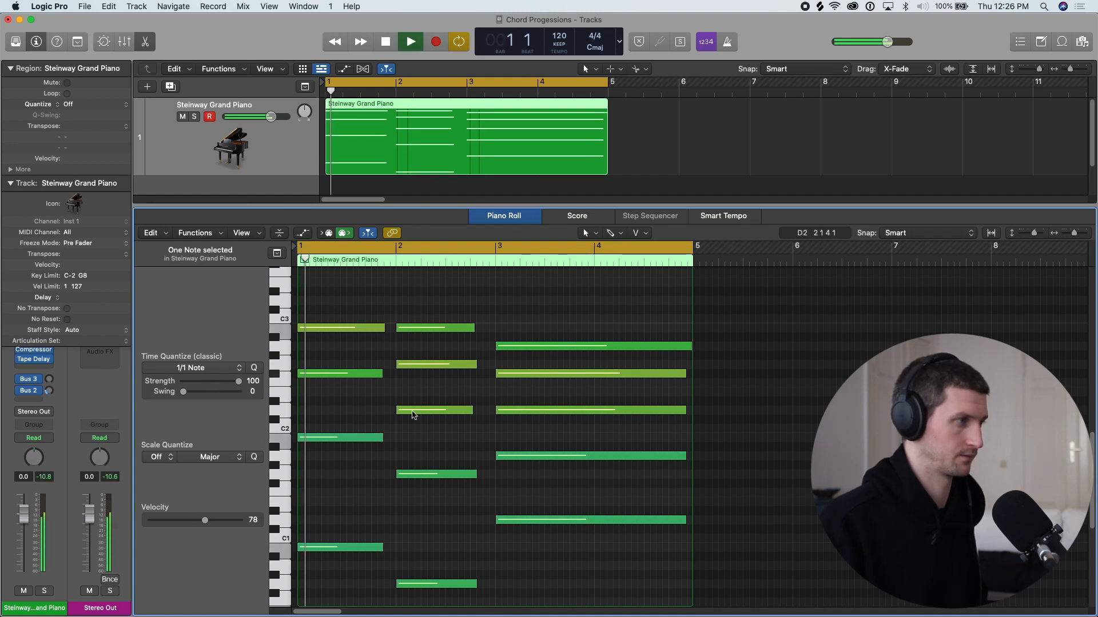
{"action": "scroll", "coordinate": [366, 440], "scroll_direction": "up", "scroll_amount": 4}
{"action": "key", "text": "space"}
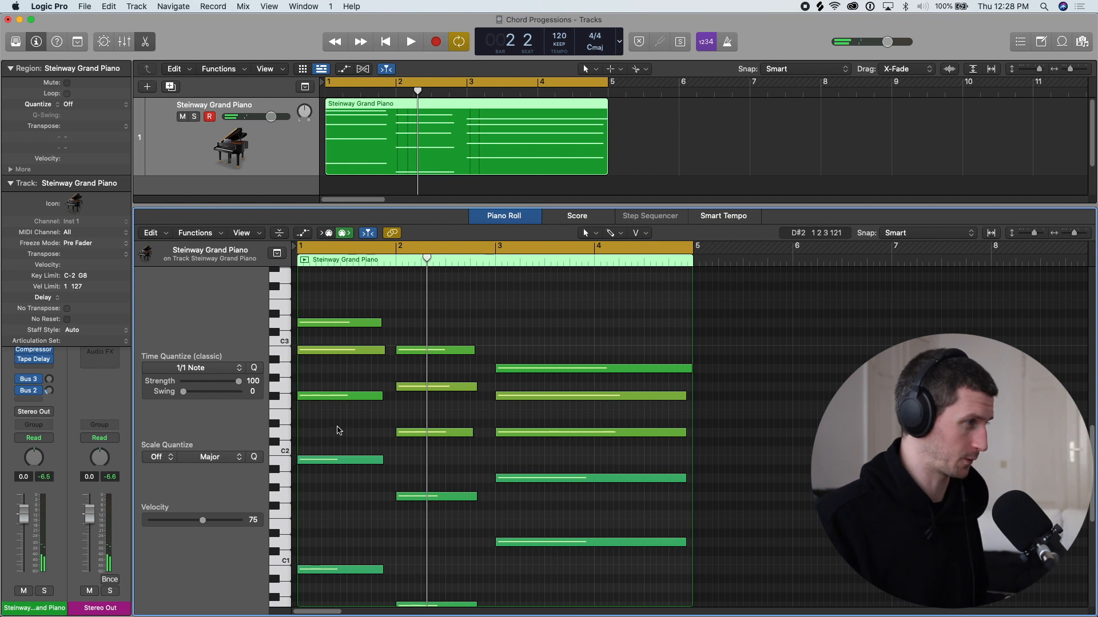
- Delete the first chord's five upper notes and undo the deletion
{"action": "scroll", "coordinate": [324, 433], "scroll_direction": "up", "scroll_amount": 2}
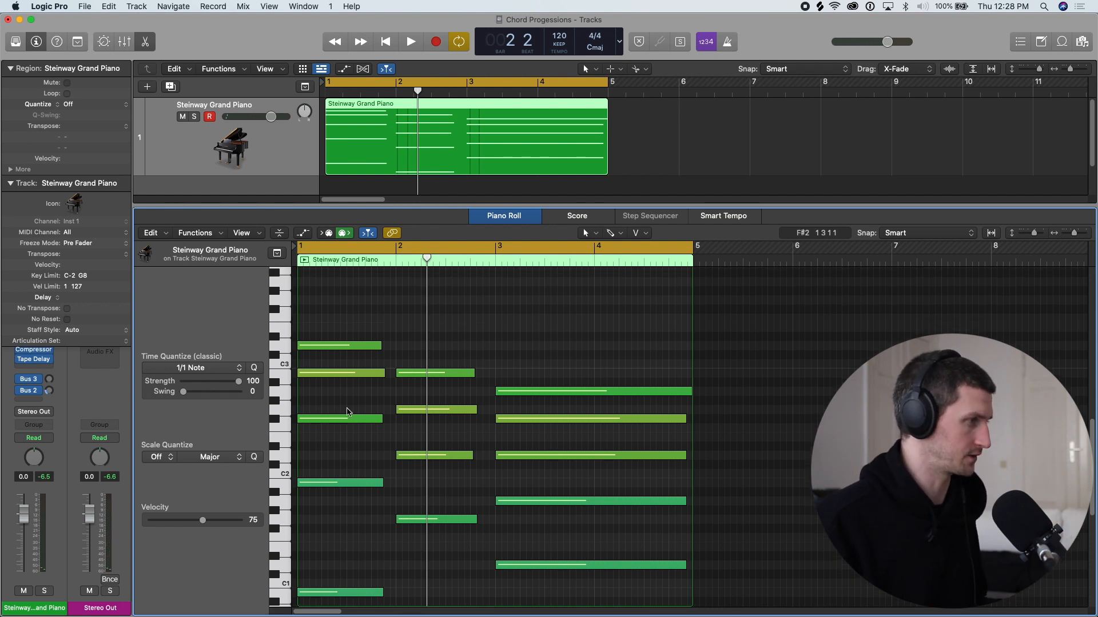
{"action": "scroll", "coordinate": [347, 411], "scroll_direction": "up", "scroll_amount": 4}
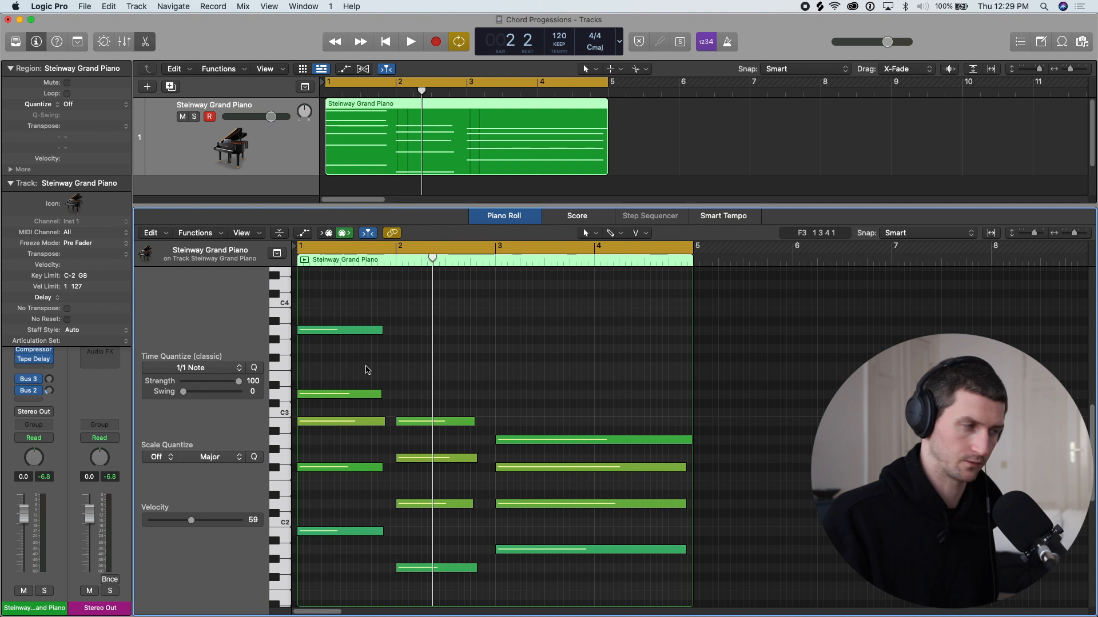
{"action": "scroll", "coordinate": [360, 400], "scroll_direction": "up", "scroll_amount": 2}
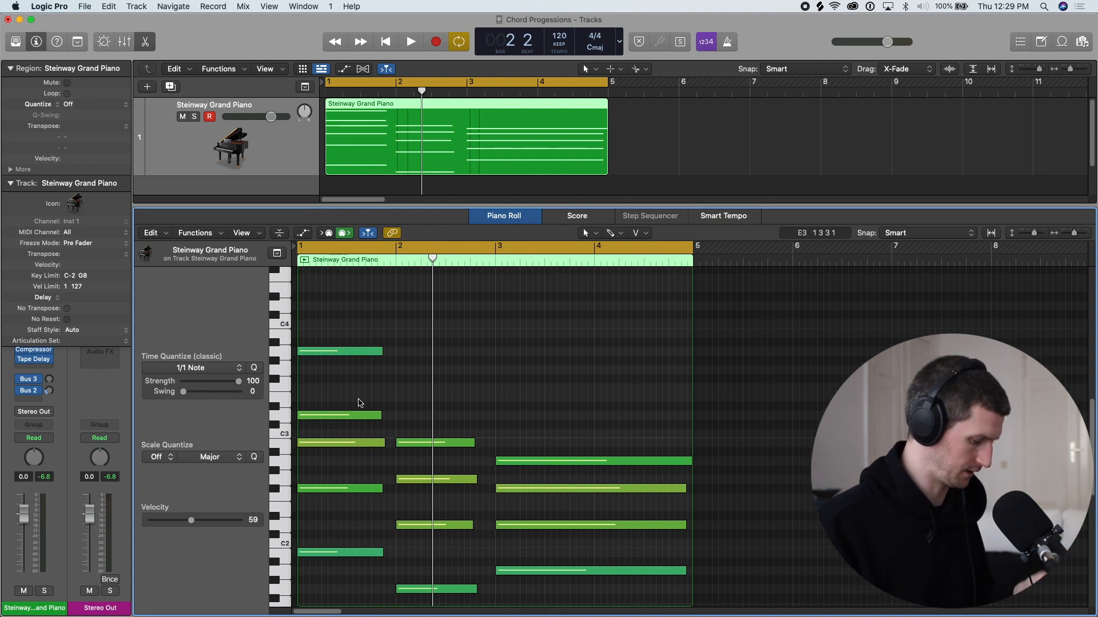
{"action": "left_click_drag", "start_coordinate": [351, 588], "coordinate": [307, 343]}
{"action": "key", "text": "Delete"}
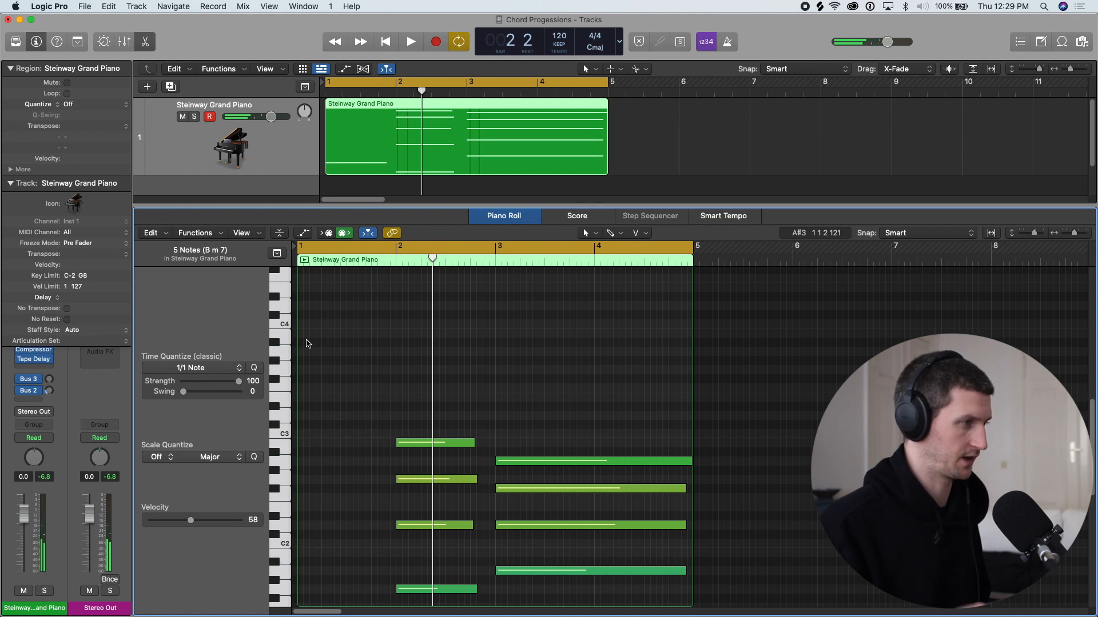
{"action": "key", "text": "super+z"}
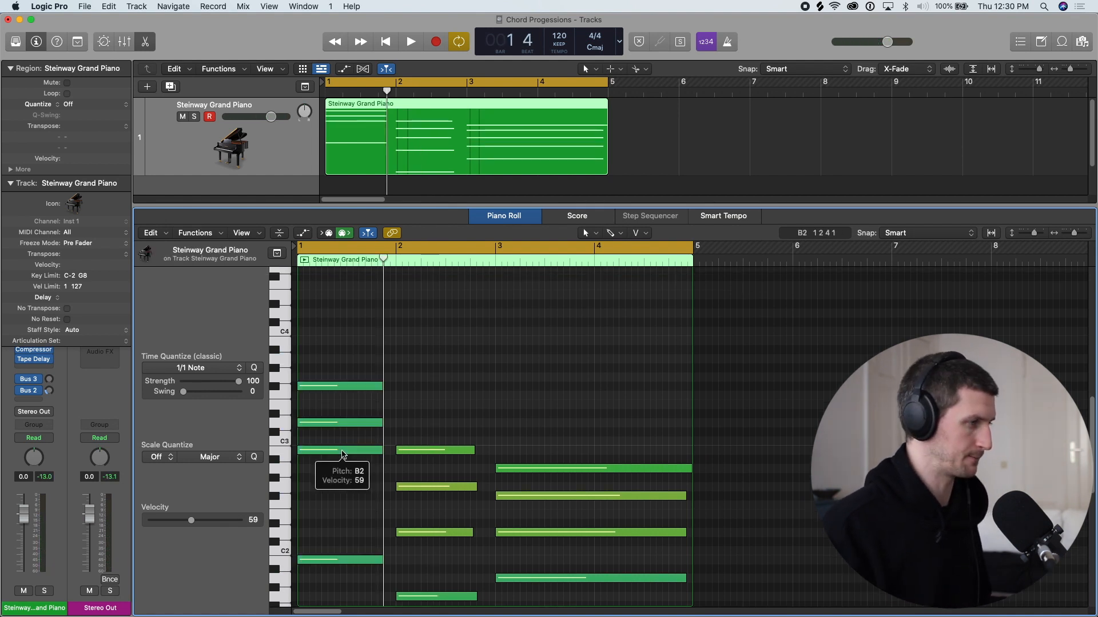
- Add a B3 note on top of the first chord and audition its notes B2, D3, F#3 and B3 individually
{"action": "left_click", "coordinate": [308, 349]}
{"action": "left_click_drag", "start_coordinate": [327, 350], "coordinate": [322, 341]}
{"action": "left_click", "coordinate": [338, 450]}
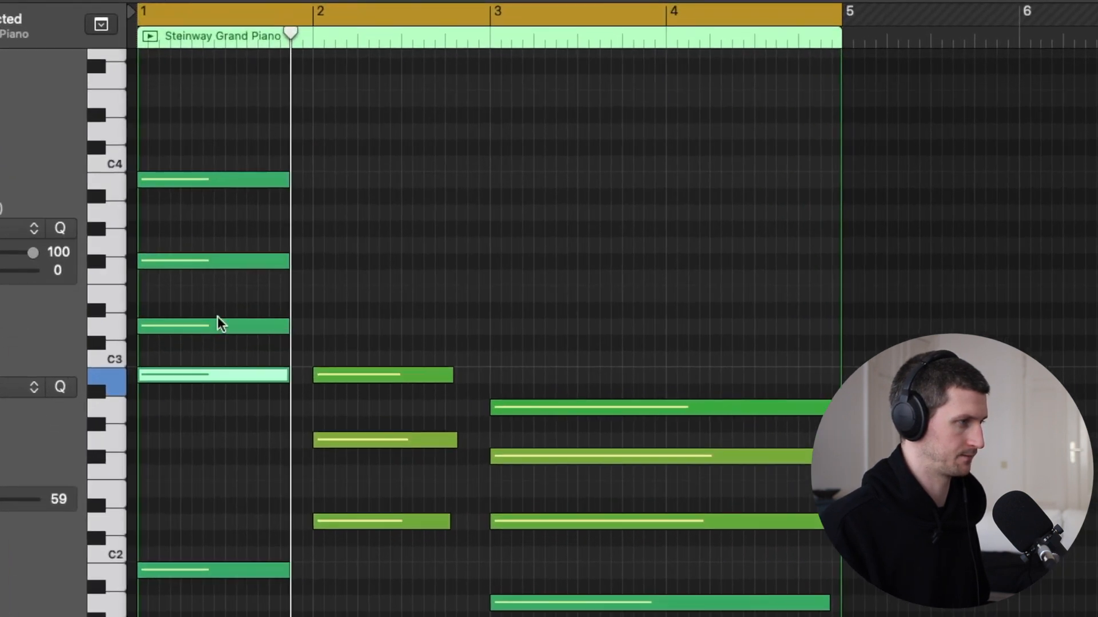
{"action": "left_click", "coordinate": [220, 323]}
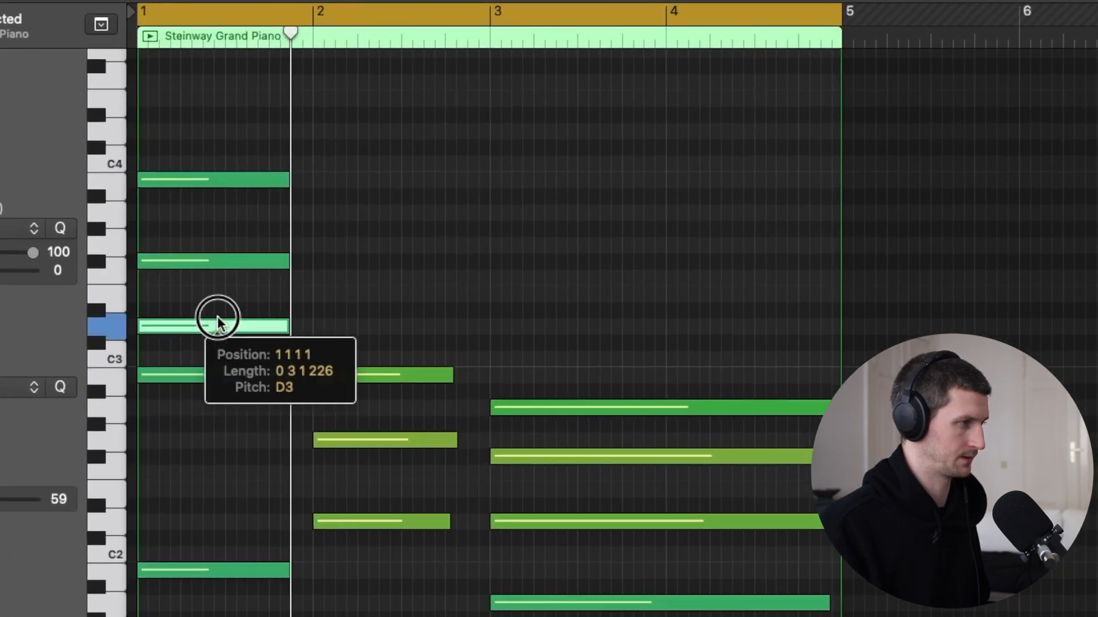
{"action": "left_click_drag", "start_coordinate": [217, 320], "coordinate": [221, 258]}
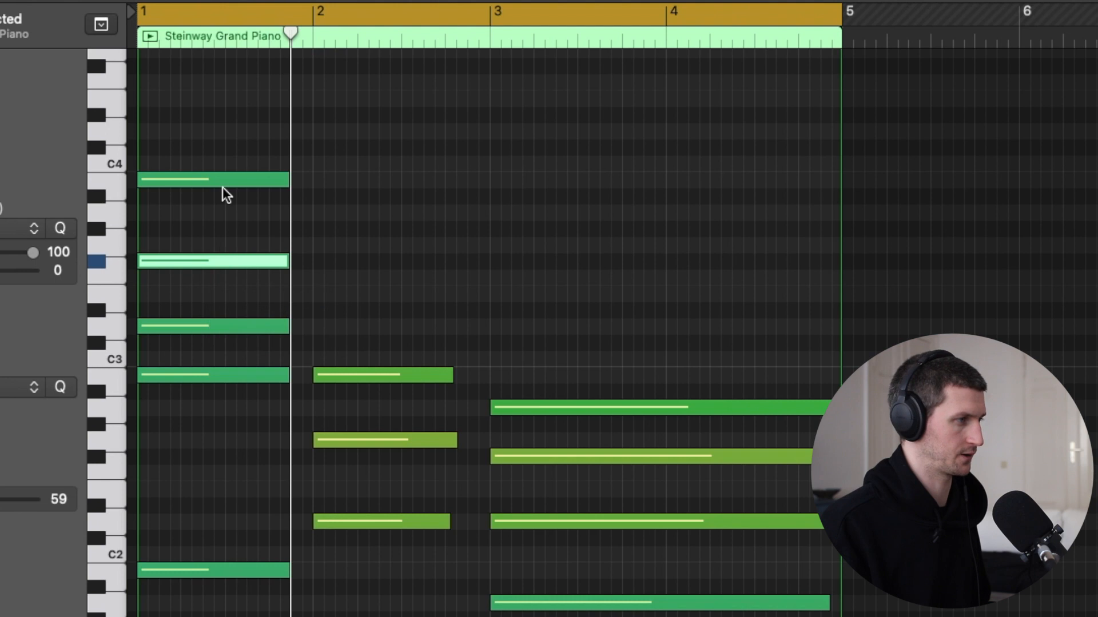
{"action": "left_click", "coordinate": [222, 188]}
{"action": "left_click", "coordinate": [224, 179]}
- Lower the first chord's top note from B3 to A3 and play the chord
{"action": "left_click_drag", "start_coordinate": [252, 521], "coordinate": [202, 167]}
{"action": "left_click", "coordinate": [226, 194]}
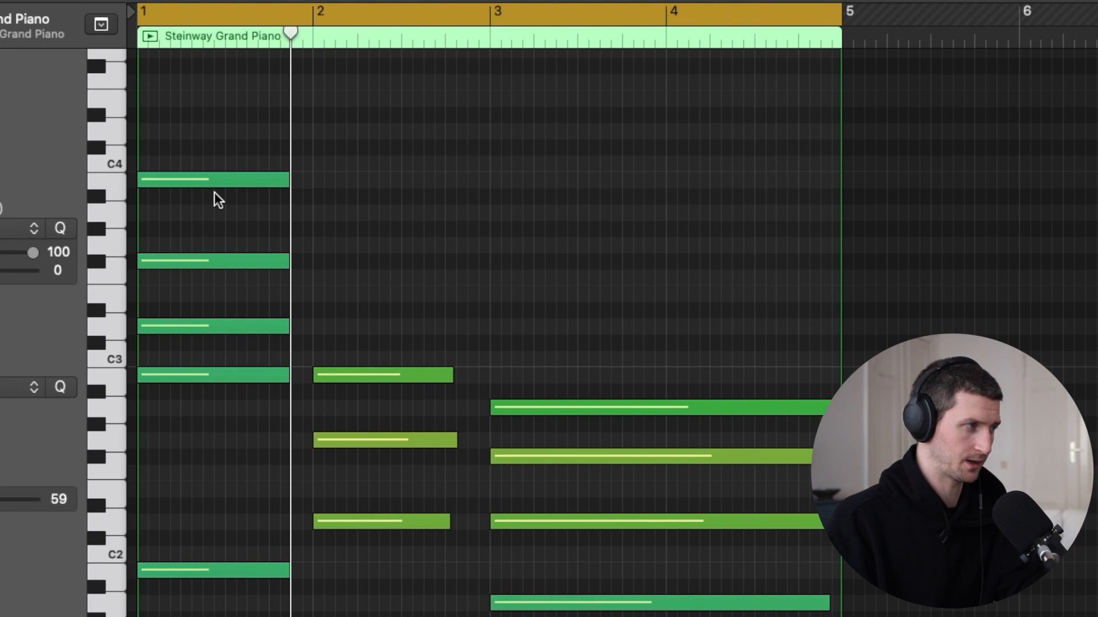
{"action": "left_click_drag", "start_coordinate": [224, 184], "coordinate": [225, 209]}
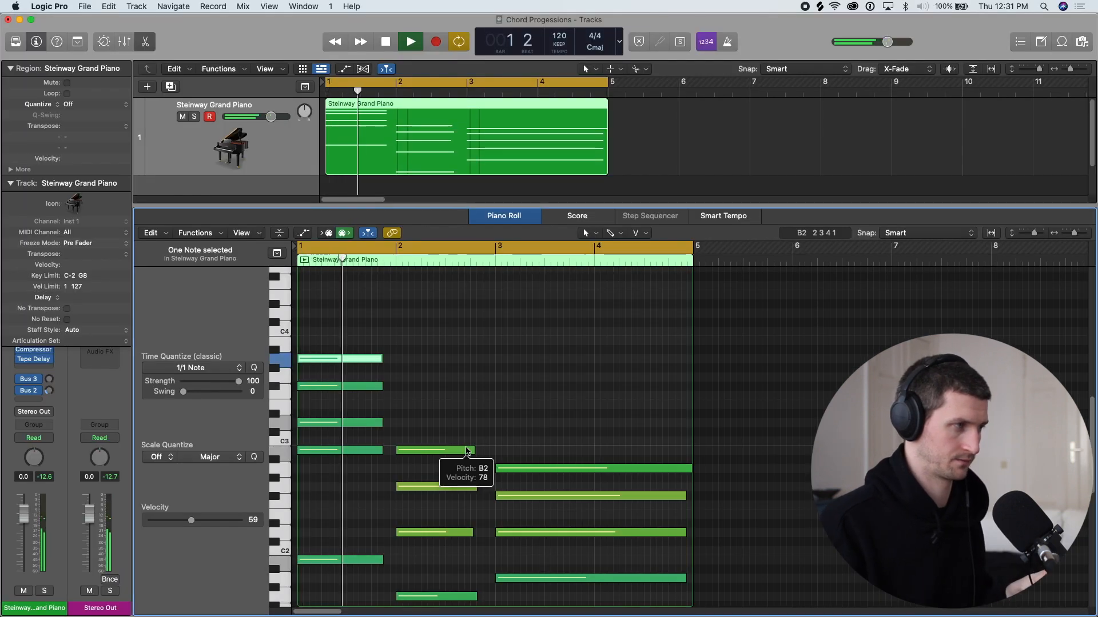
{"action": "key", "text": "space"}
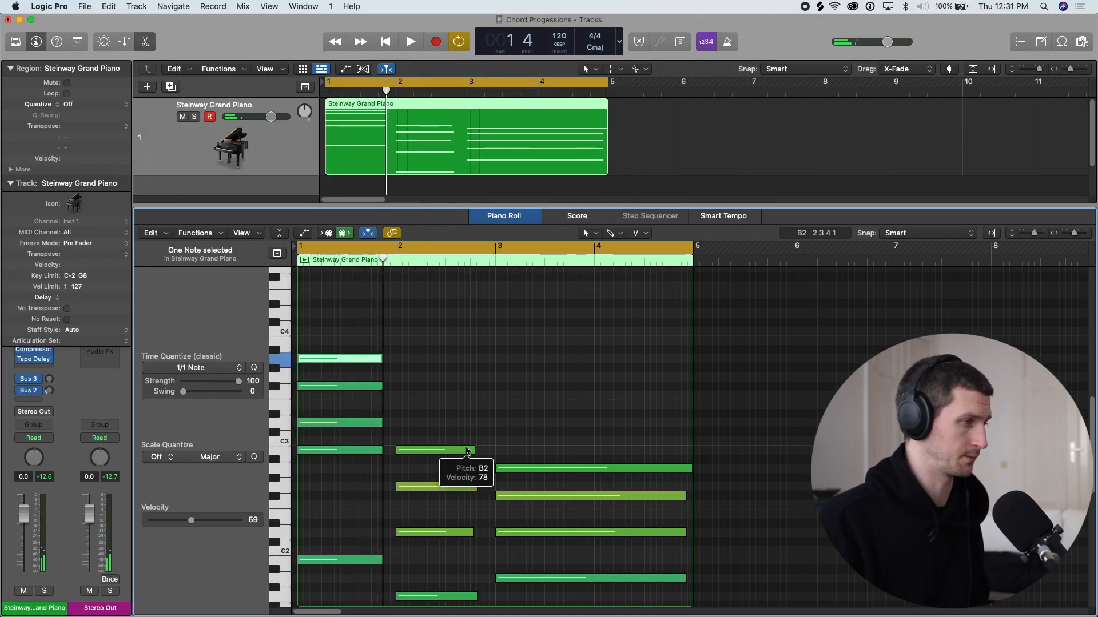
- Rebuild the second chord's upper notes as G2, B2, D3 and F3 starting at bar 2, and play the chord
{"action": "left_click", "coordinate": [441, 574]}
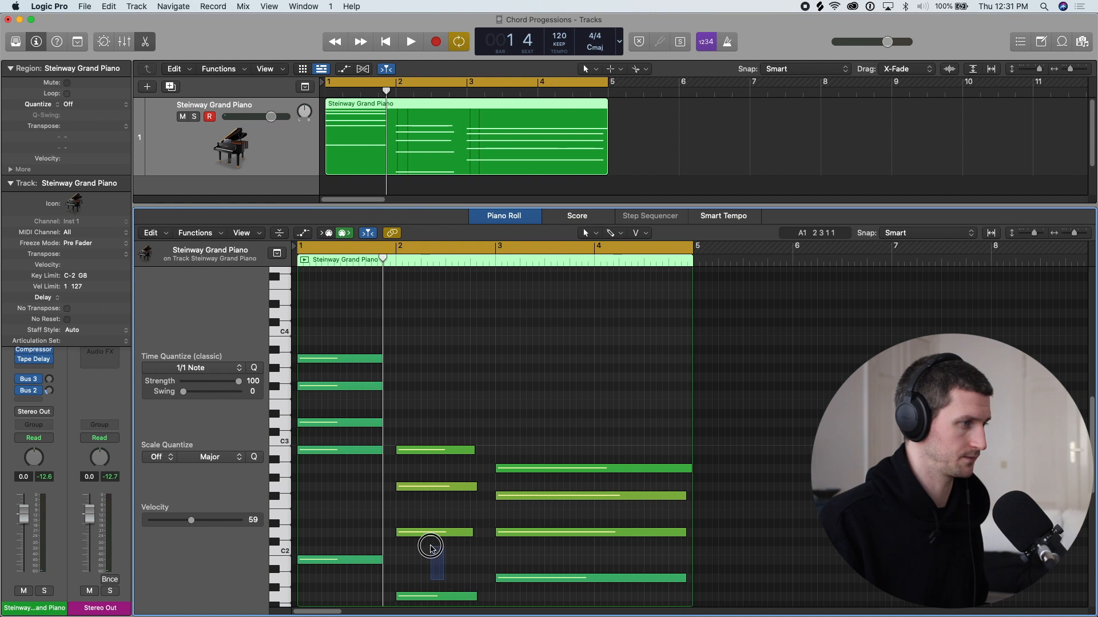
{"action": "left_click_drag", "start_coordinate": [440, 574], "coordinate": [423, 444]}
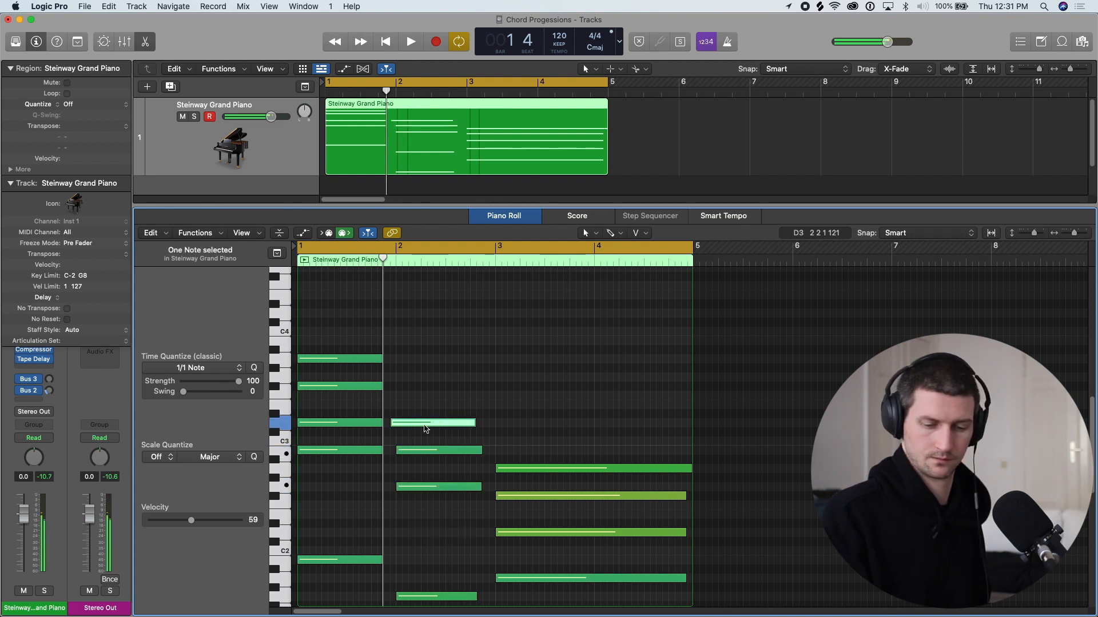
{"action": "left_click", "coordinate": [425, 425]}
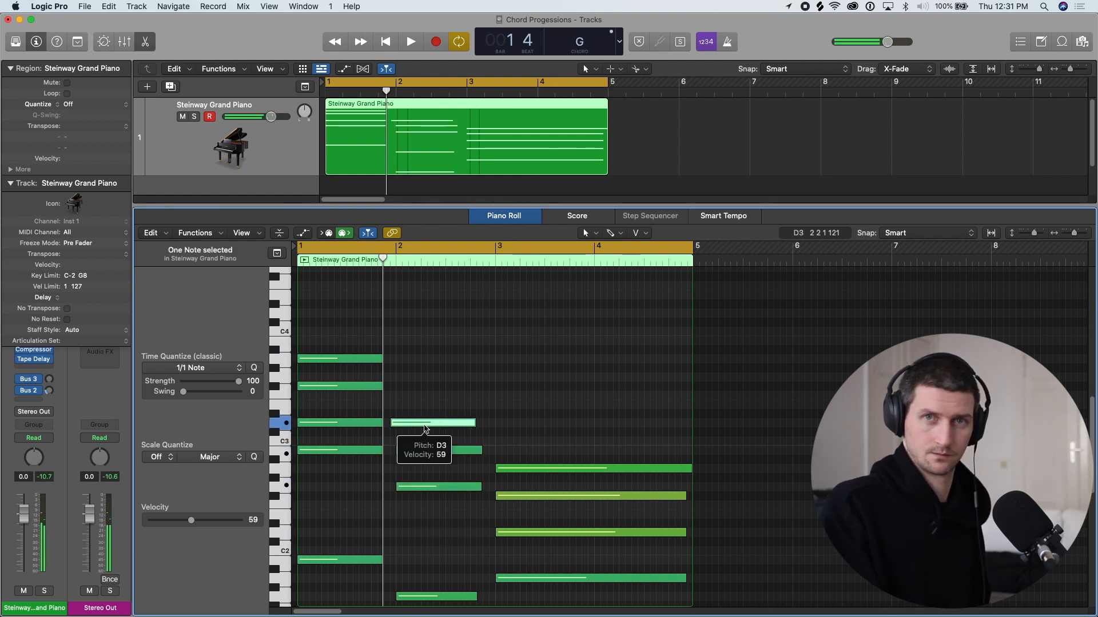
{"action": "left_click_drag", "start_coordinate": [425, 428], "coordinate": [430, 423]}
{"action": "mouse_move", "coordinate": [410, 388]}
{"action": "left_mouse_down"}
{"action": "mouse_move", "coordinate": [456, 380]}
{"action": "mouse_move", "coordinate": [457, 396]}
{"action": "left_mouse_up"}
{"action": "key", "text": "space"}
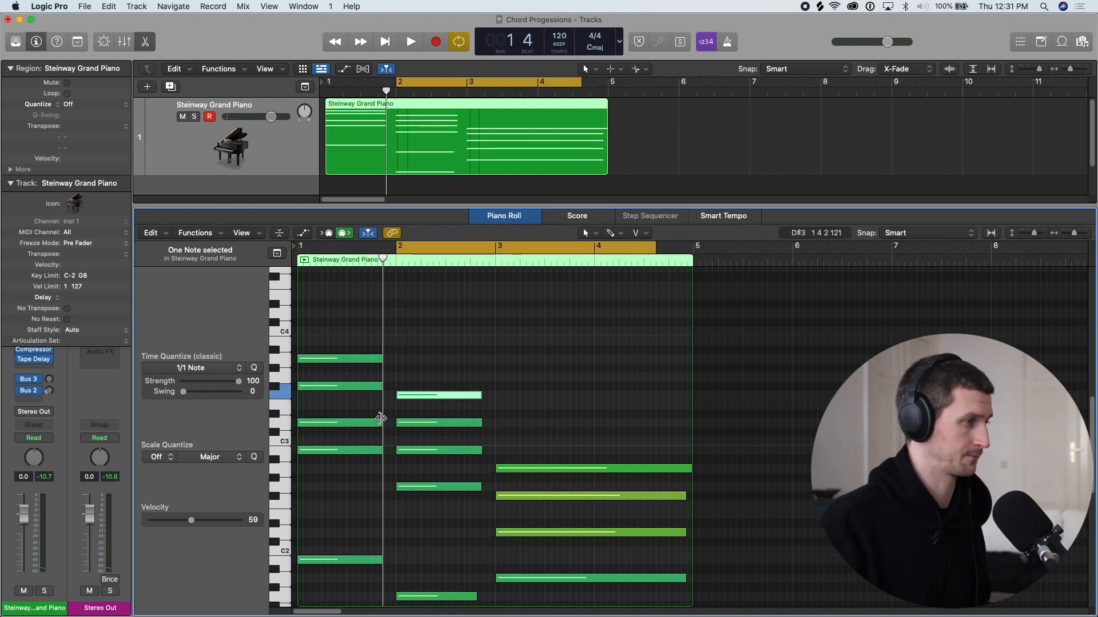
{"action": "key", "text": "space"}
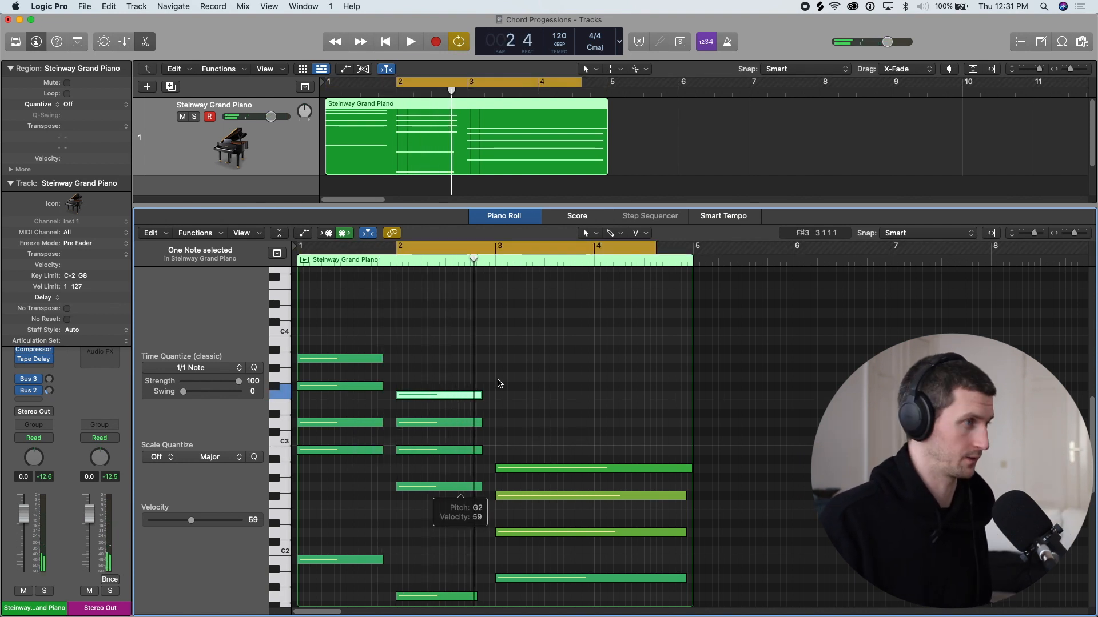
- Play the whole three-chord progression in cycle mode from bar 1
{"action": "key", "text": "c"}
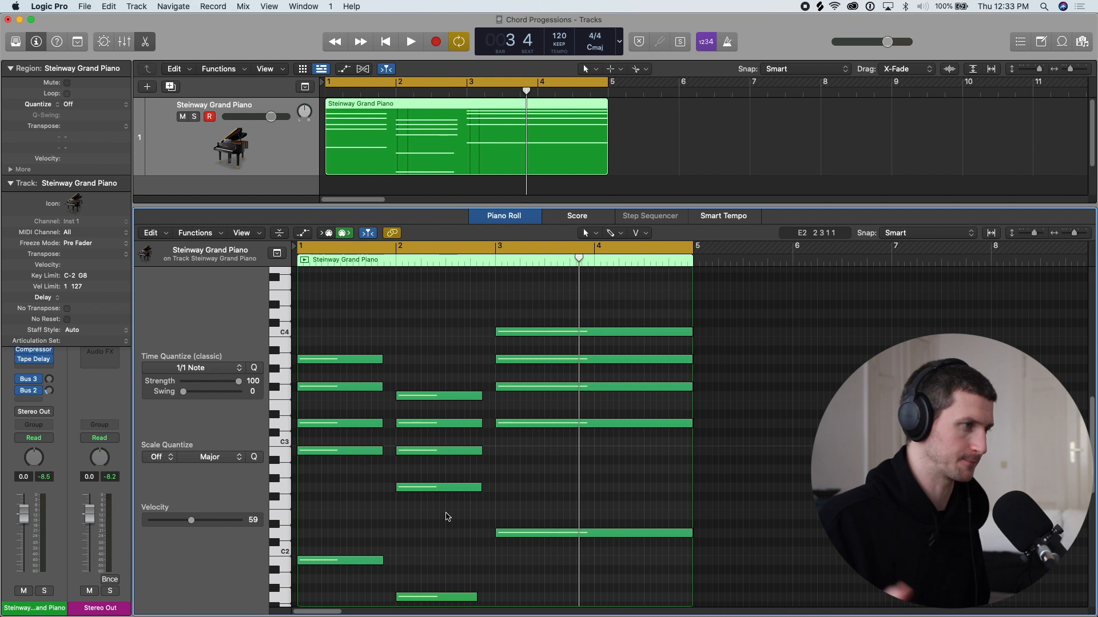
{"action": "scroll", "coordinate": [498, 426], "scroll_direction": "down", "scroll_amount": 2}
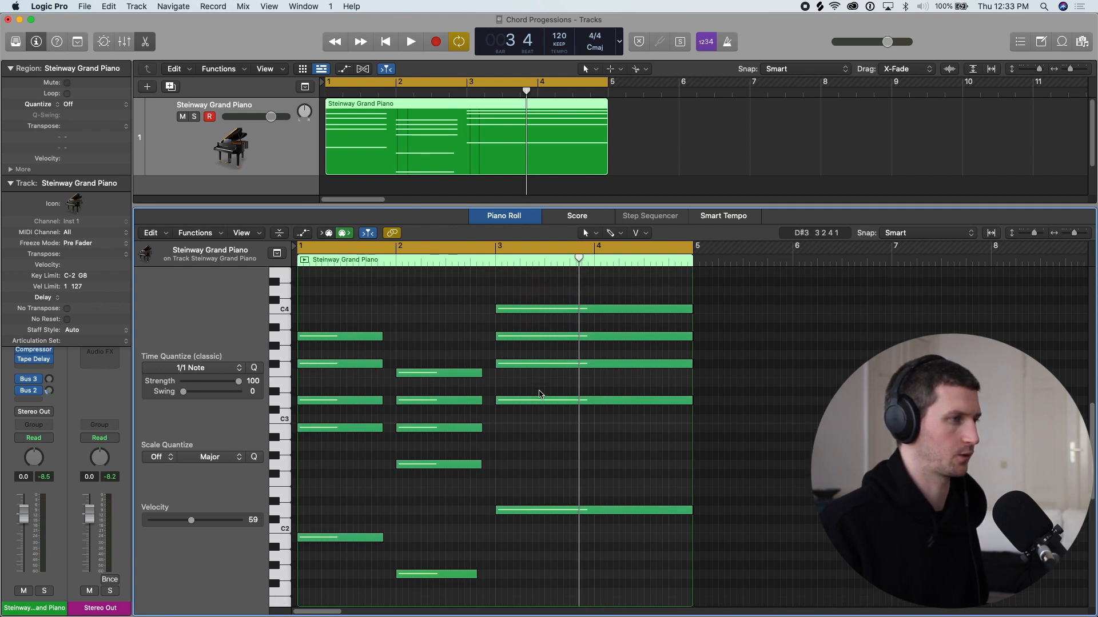
{"action": "key", "text": "space"}
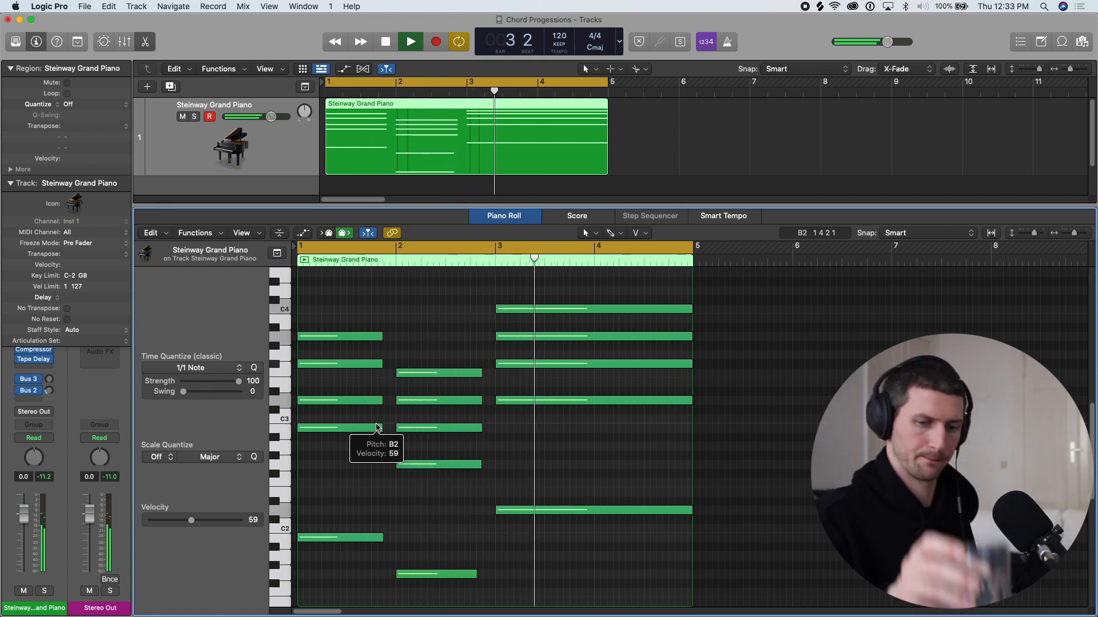
- Stop playback, start the cycle range at bar 2 and reduce the second chord to G1, G2, B2 and D3
{"action": "key", "text": "space"}
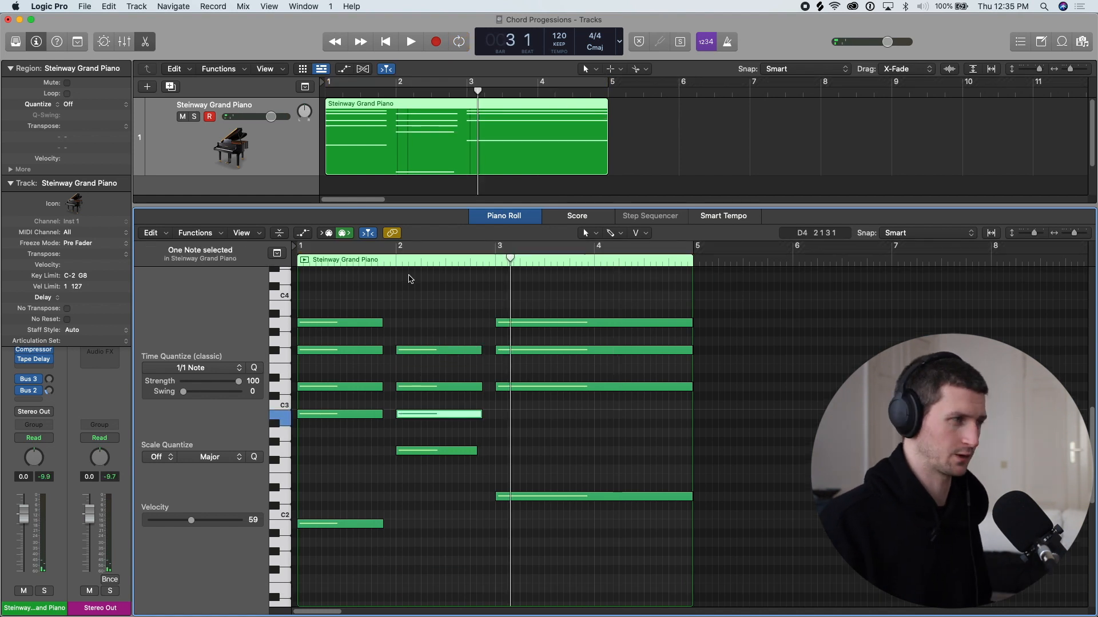
{"action": "left_click_drag", "start_coordinate": [400, 247], "coordinate": [656, 246]}
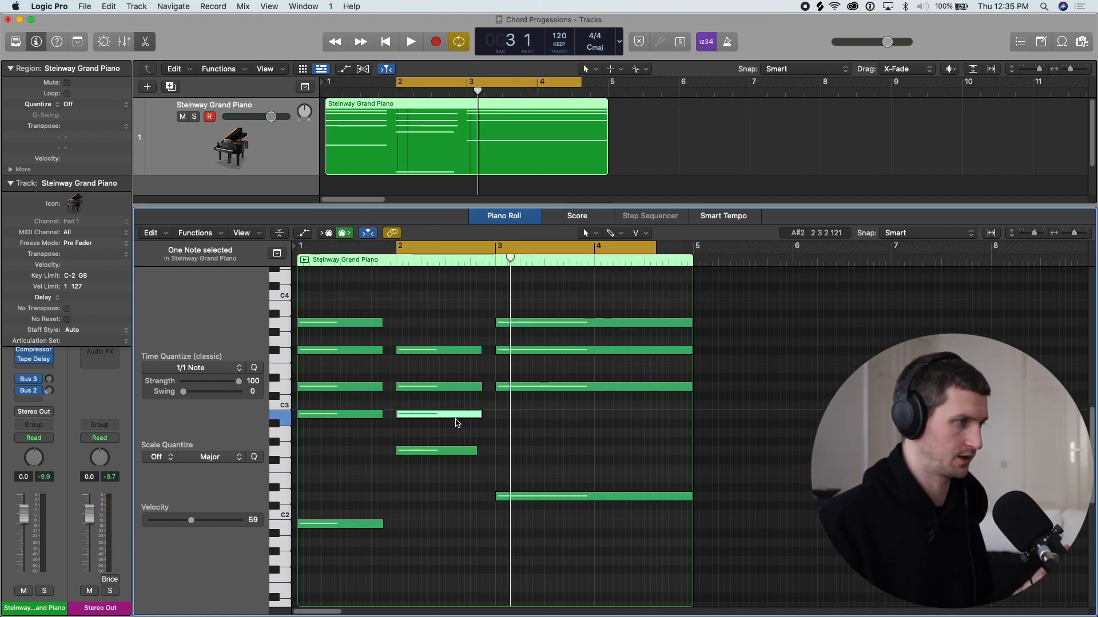
{"action": "left_click", "coordinate": [454, 433]}
{"action": "left_click", "coordinate": [446, 416]}
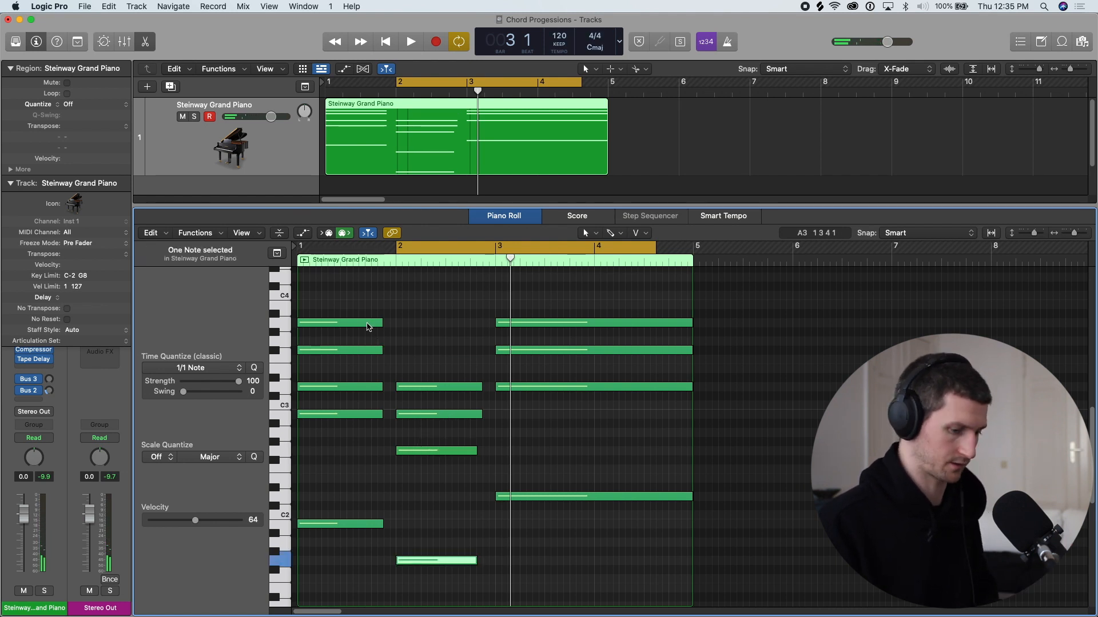
- Thin the outer chords by deleting A3 from the third chord and F#3 from the first chord
{"action": "left_click", "coordinate": [368, 323]}
{"action": "left_click", "coordinate": [363, 350]}
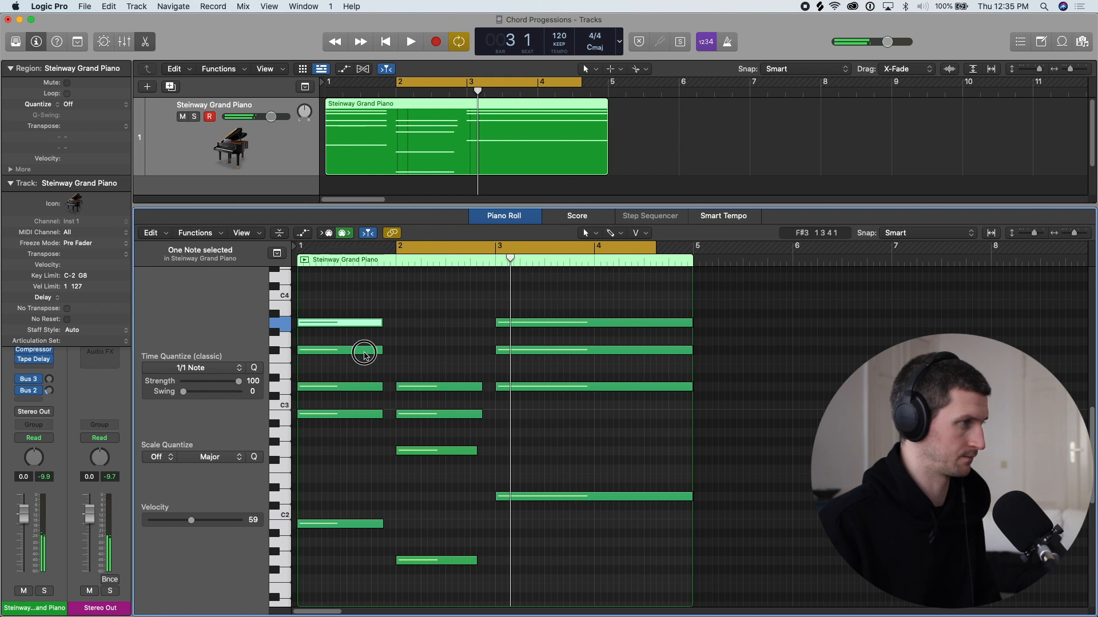
{"action": "left_click", "coordinate": [495, 325]}
{"action": "key", "text": "Delete"}
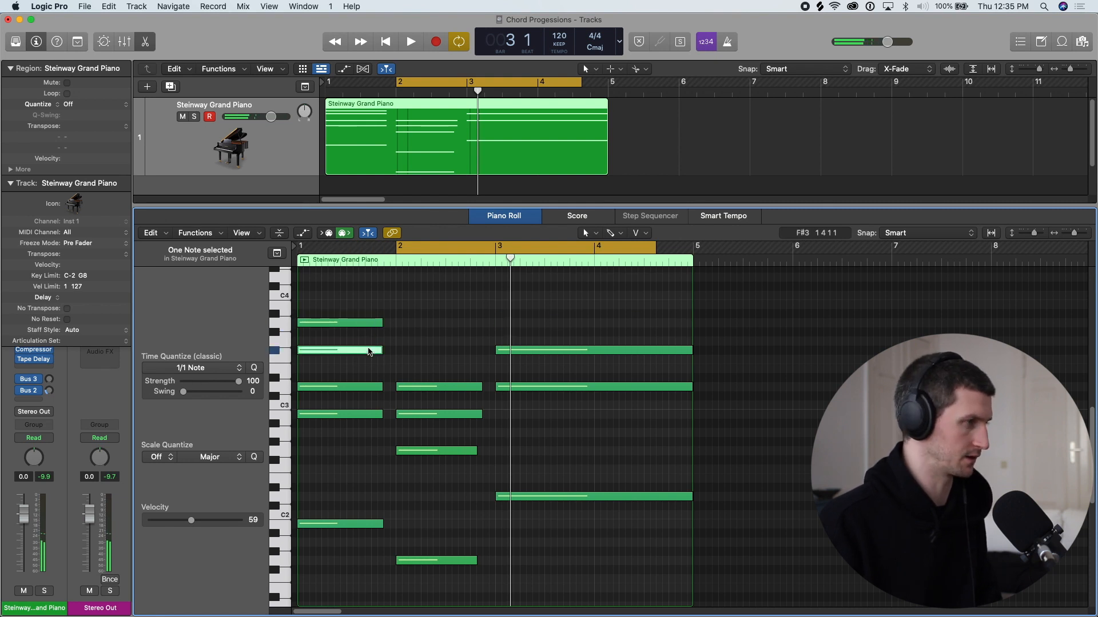
{"action": "key", "text": "Delete"}
- Set the cycle range from bar 1 to bar 5 and play the thinned progression
{"action": "left_click_drag", "start_coordinate": [399, 250], "coordinate": [299, 251]}
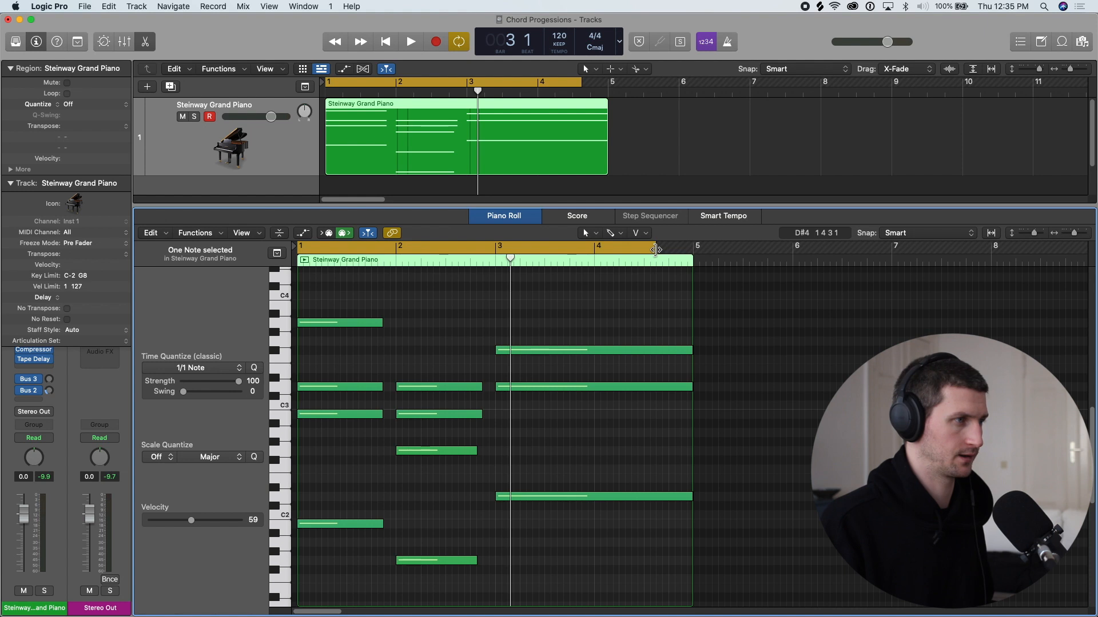
{"action": "left_click_drag", "start_coordinate": [656, 250], "coordinate": [693, 252]}
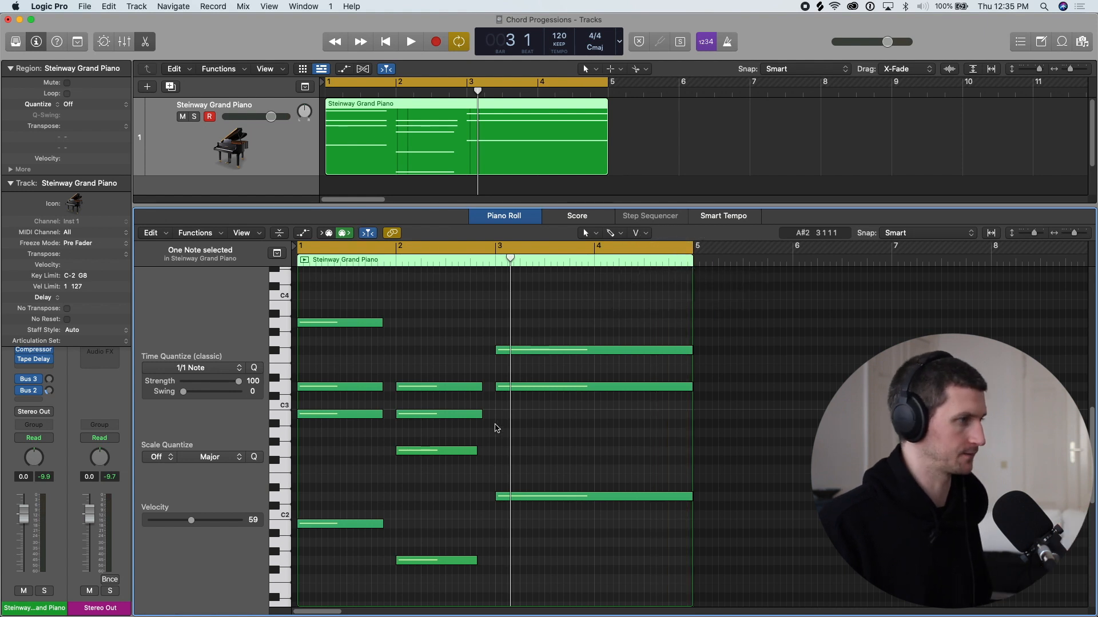
{"action": "key", "text": "space"}
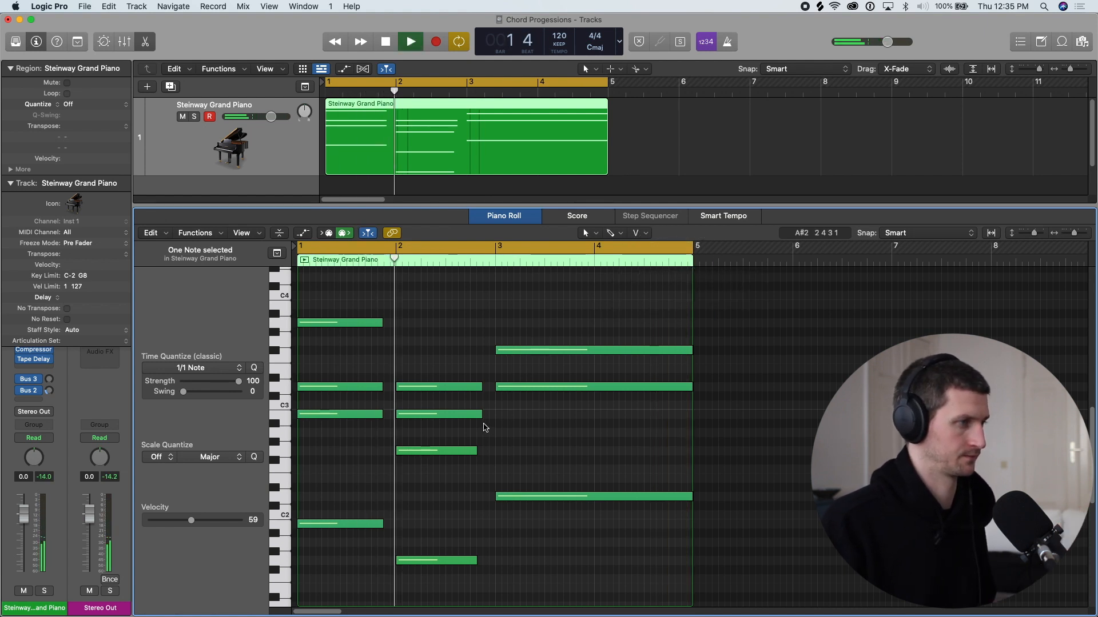
{"action": "scroll", "coordinate": [485, 428], "scroll_direction": "down", "scroll_amount": 3}
{"action": "scroll", "coordinate": [484, 428], "scroll_direction": "up", "scroll_amount": 3}
{"action": "scroll", "coordinate": [500, 443], "scroll_direction": "up", "scroll_amount": 1}
{"action": "key", "text": "space"}
- Make the first chord's A3 a shorter, delayed note ending at bar 2 and play the progression
{"action": "left_click", "coordinate": [343, 342]}
{"action": "left_click_drag", "start_coordinate": [344, 342], "coordinate": [395, 342]}
{"action": "key", "text": "space"}
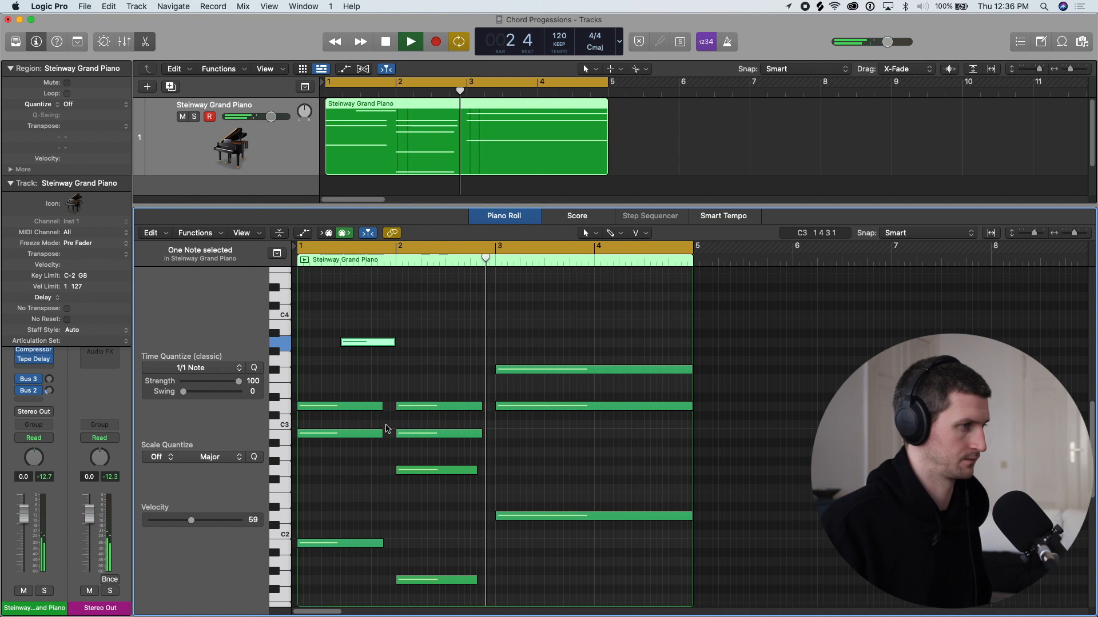
{"action": "key", "text": "space"}
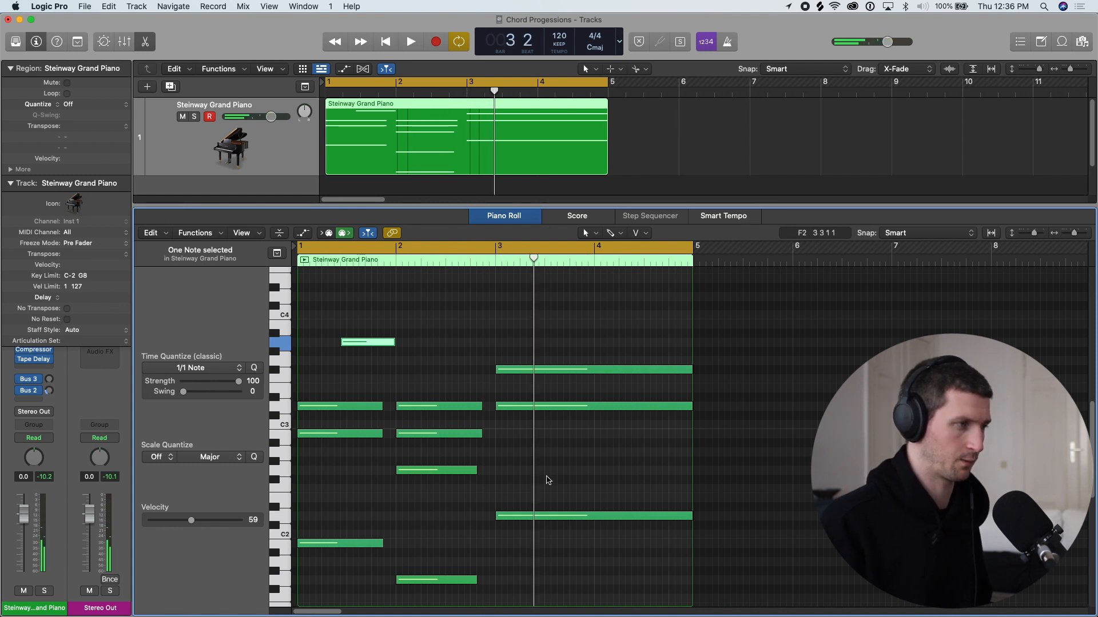
- Add an A3 note to the third chord from bar 3 to bar 5 and lower it an octave to A2
{"action": "left_click", "coordinate": [513, 460]}
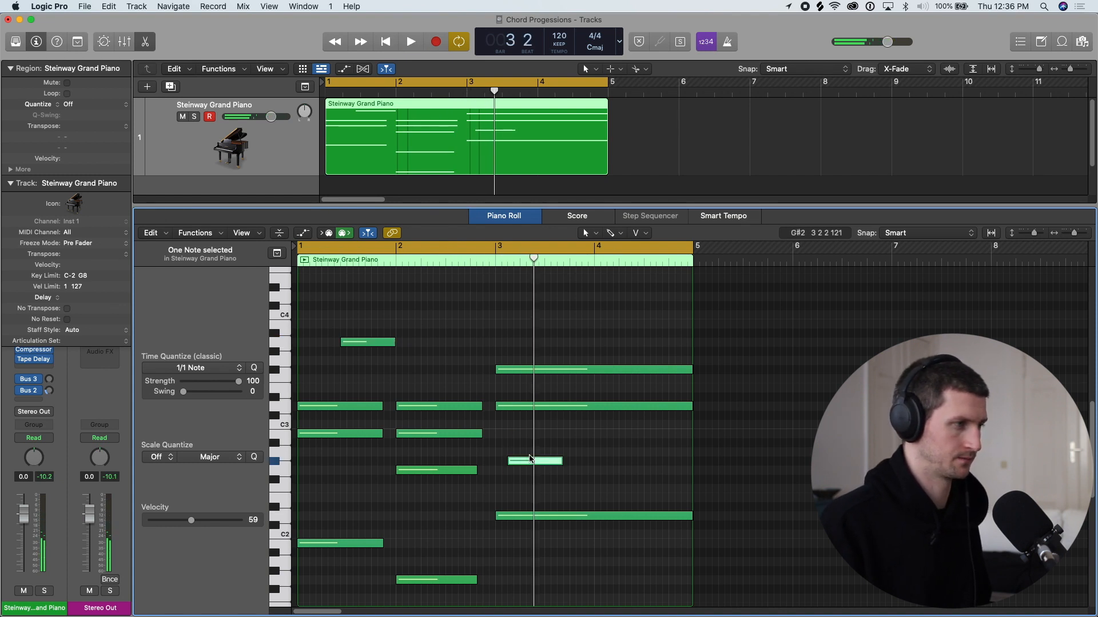
{"action": "left_click", "coordinate": [524, 466]}
{"action": "left_click_drag", "start_coordinate": [513, 450], "coordinate": [691, 355]}
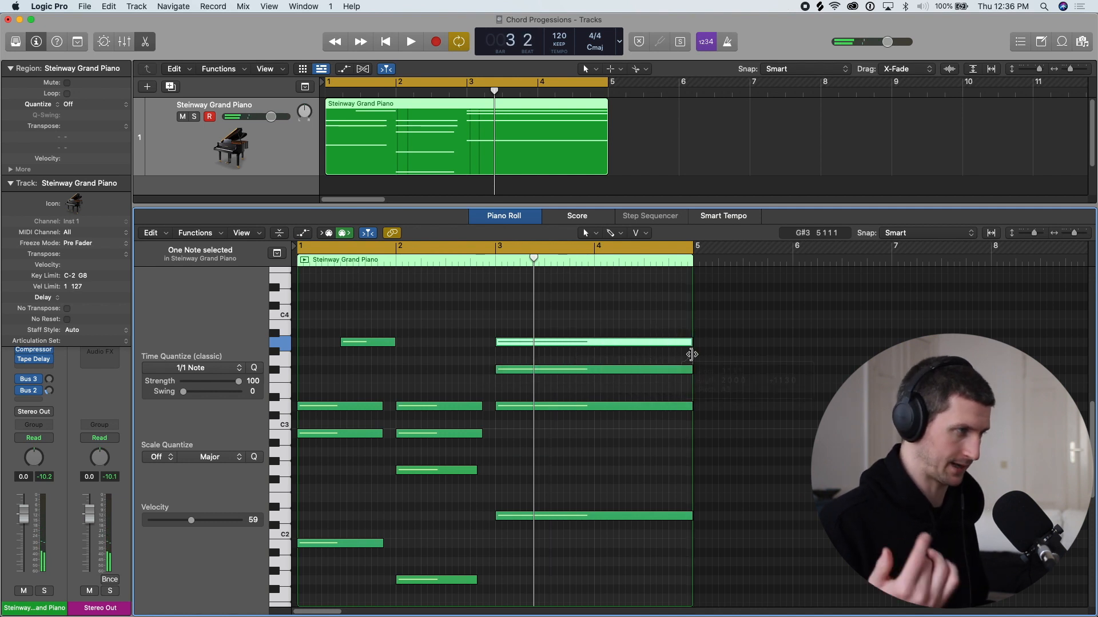
{"action": "key", "text": "shift+alt+Down"}
- Place short melody notes A3 at bar 1 beat 3, E3 at bar 2 beat 3 and A3 at bar 4, and play them
{"action": "left_click_drag", "start_coordinate": [342, 342], "coordinate": [350, 343]}
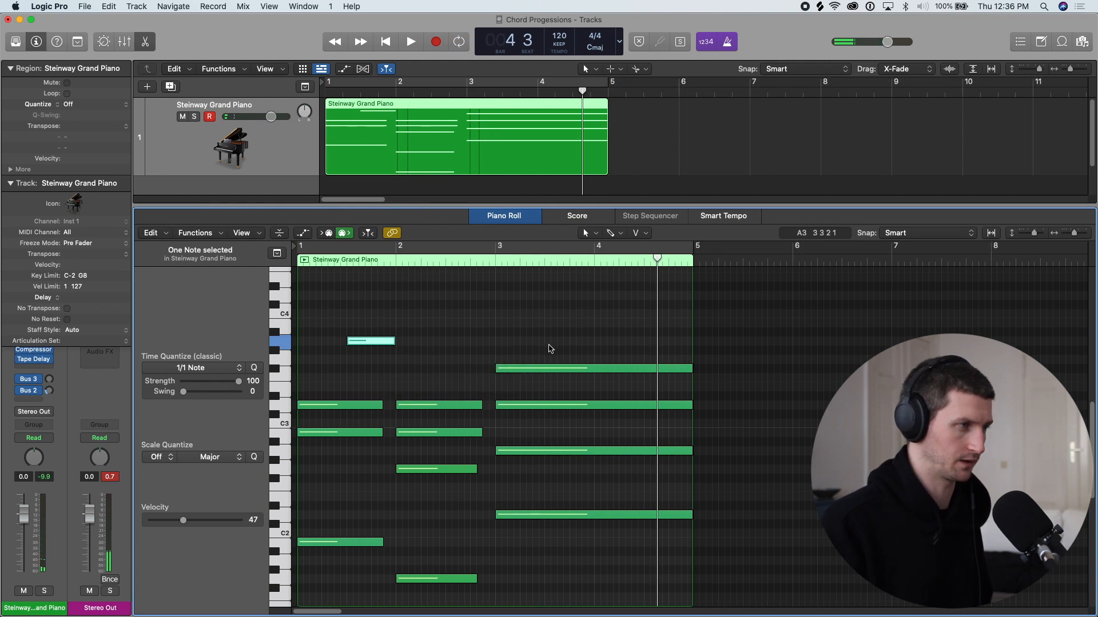
{"action": "left_click", "coordinate": [599, 343]}
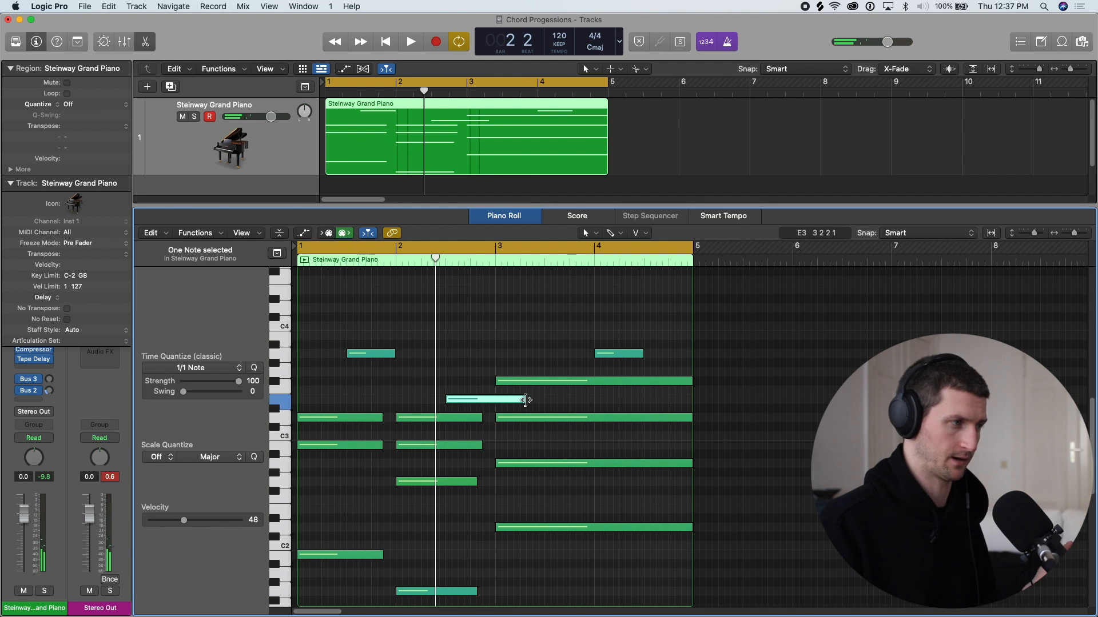
{"action": "left_click_drag", "start_coordinate": [522, 399], "coordinate": [495, 399]}
{"action": "key", "text": "space"}
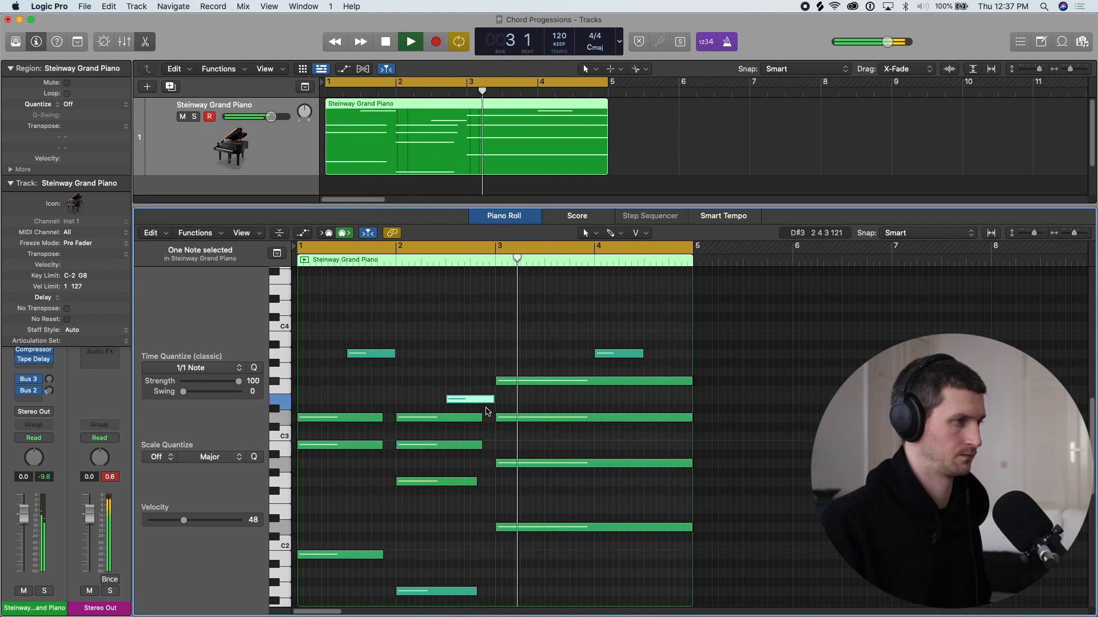
{"action": "key", "text": "space"}
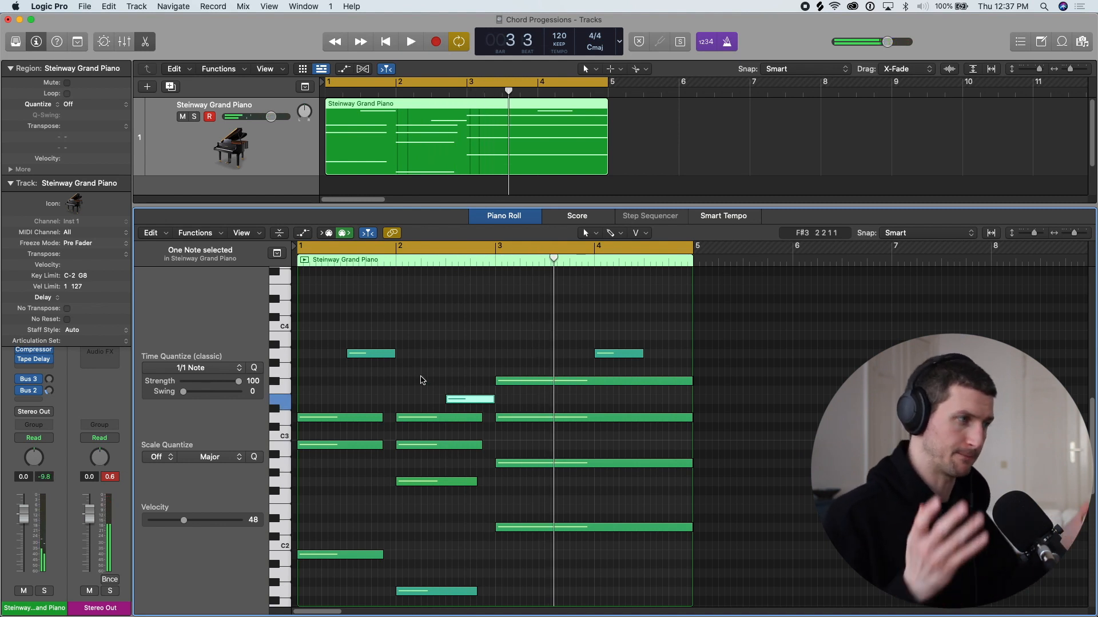
- Raise the E3 melody note's velocity to 52 and move the last A3 melody note to bar 3 beat 3
{"action": "left_click_drag", "start_coordinate": [459, 399], "coordinate": [458, 395]}
{"action": "left_click_drag", "start_coordinate": [501, 248], "coordinate": [734, 248]}
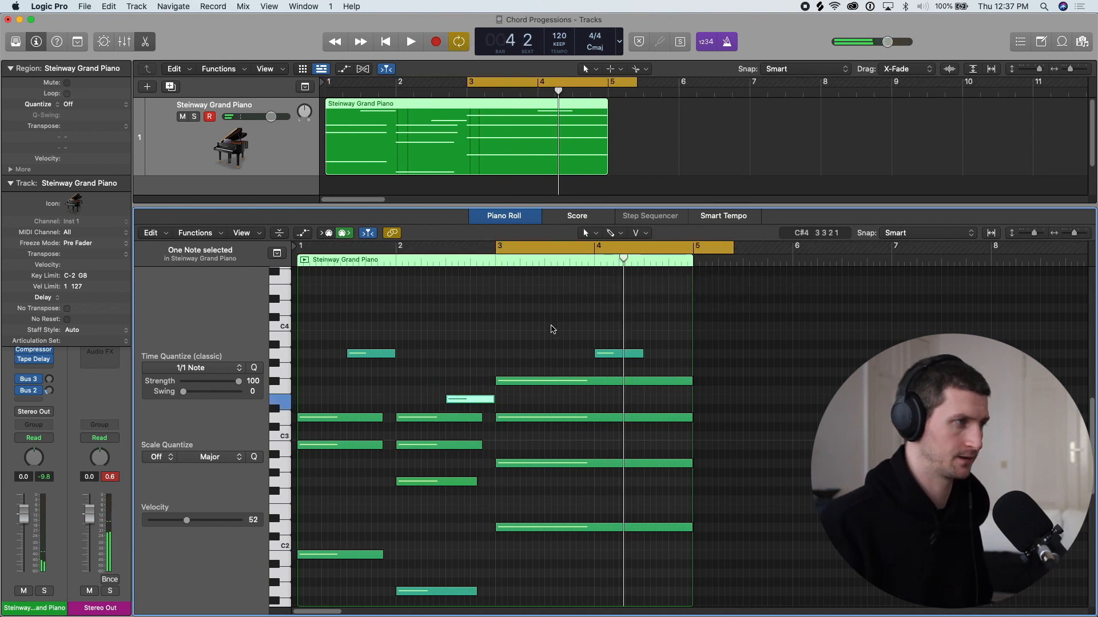
{"action": "left_click_drag", "start_coordinate": [620, 351], "coordinate": [550, 369]}
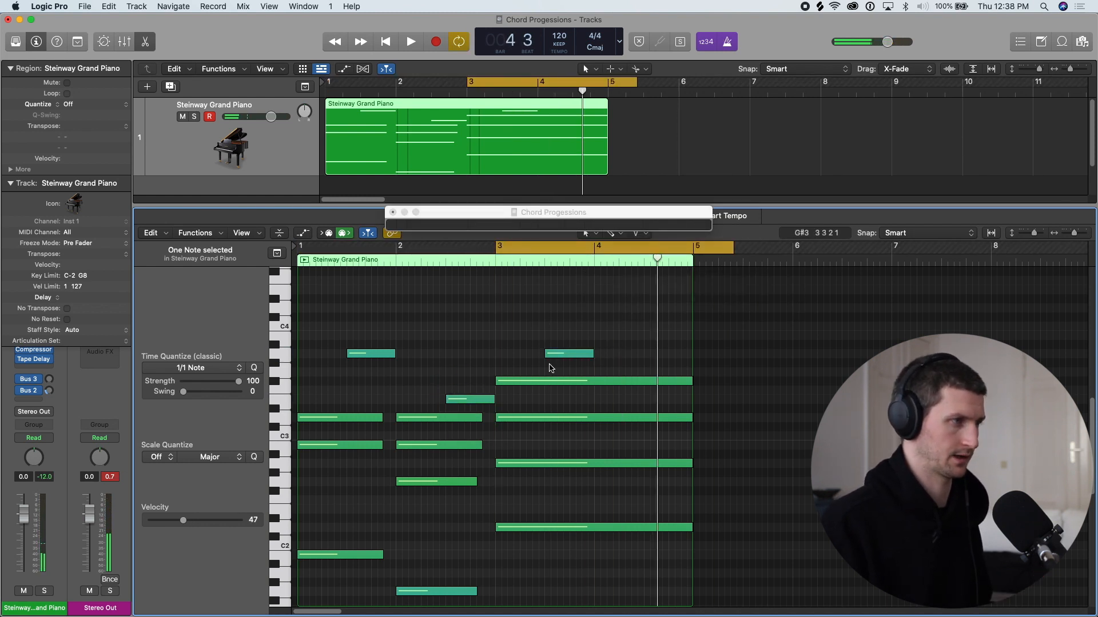
- Play the four-chord progression in cycle mode from bar 1 and turn cycle mode off when stopping
{"action": "key", "text": "space"}
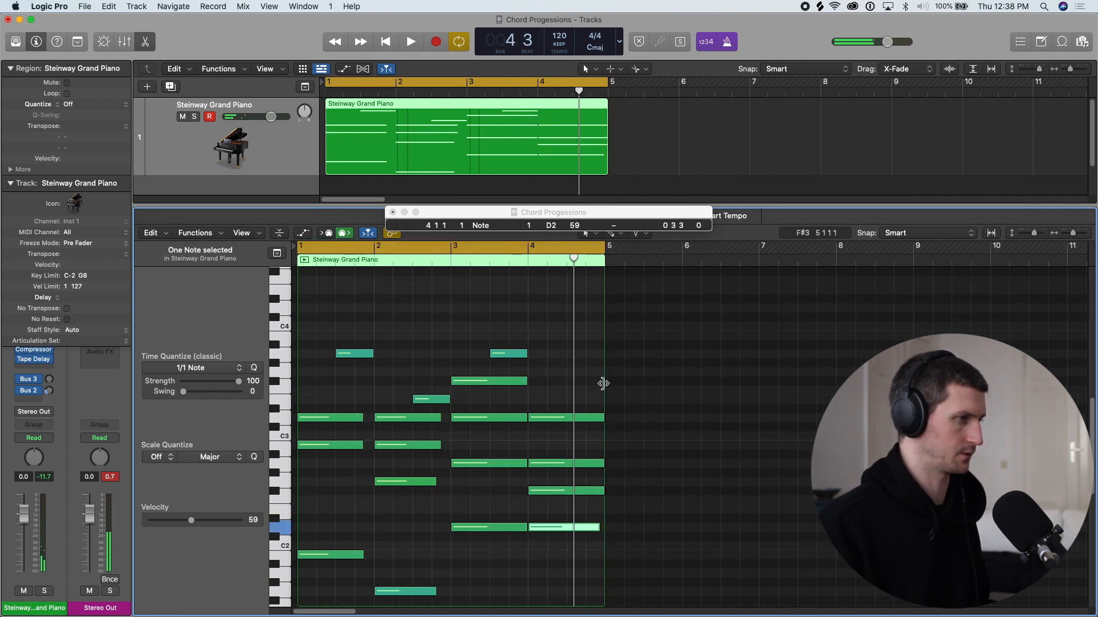
{"action": "key", "text": "space"}
{"action": "scroll", "coordinate": [483, 382], "scroll_direction": "up", "scroll_amount": 5}
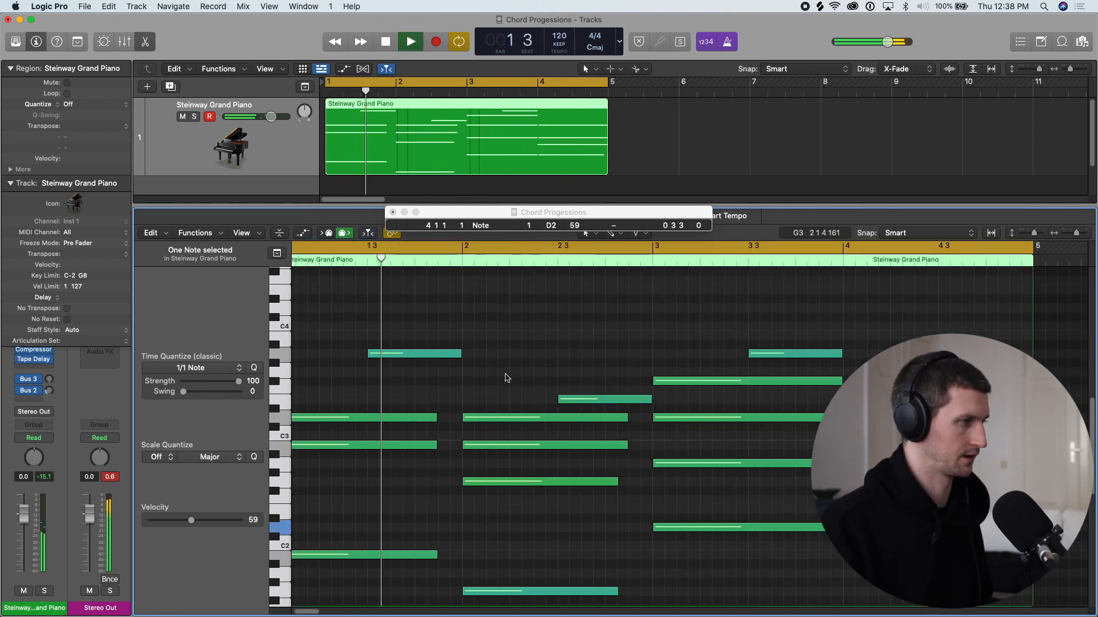
{"action": "scroll", "coordinate": [506, 374], "scroll_direction": "down", "scroll_amount": 1}
{"action": "scroll", "coordinate": [610, 380], "scroll_direction": "down", "scroll_amount": 5}
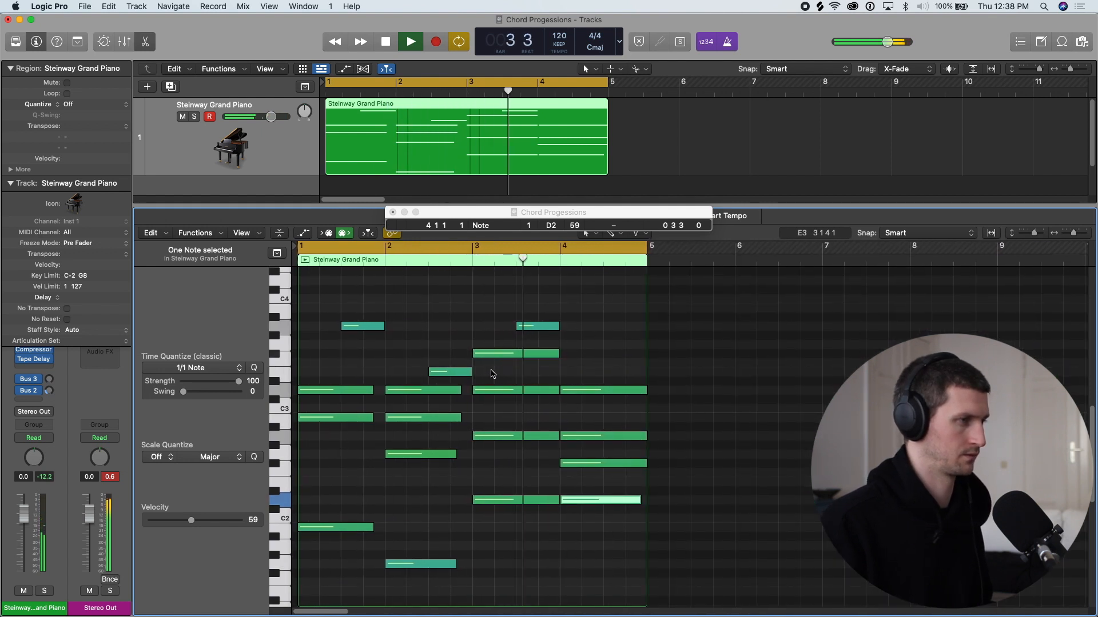
{"action": "key", "text": "c"}
{"action": "key", "text": "space"}
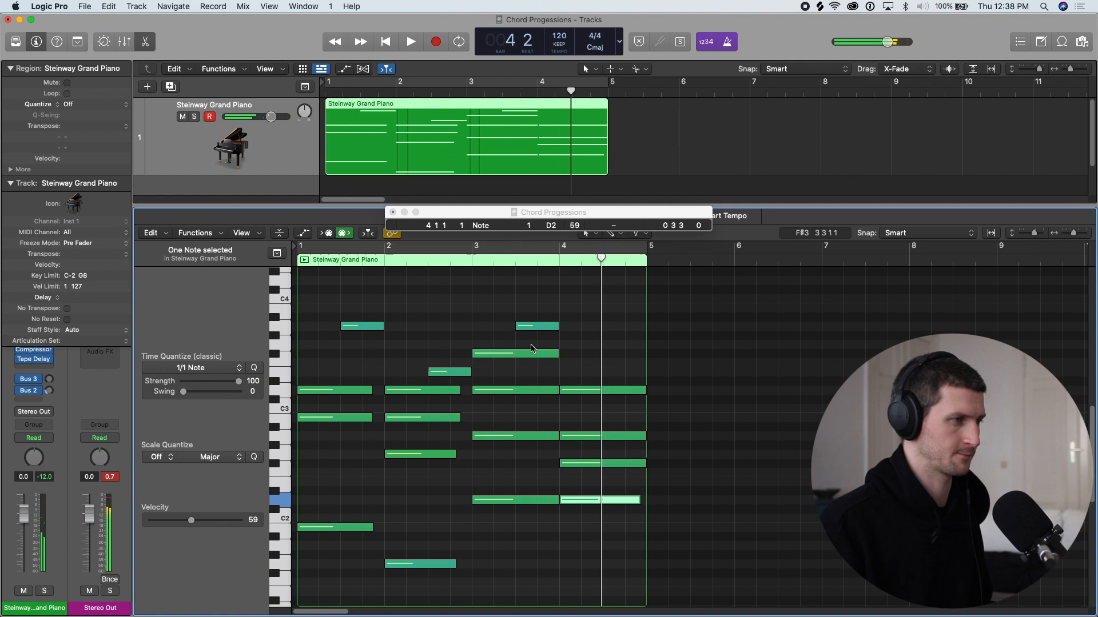
- Revoice the fourth chord at bar 4 as A1, A2, C#3 and E3
{"action": "left_click", "coordinate": [613, 560]}
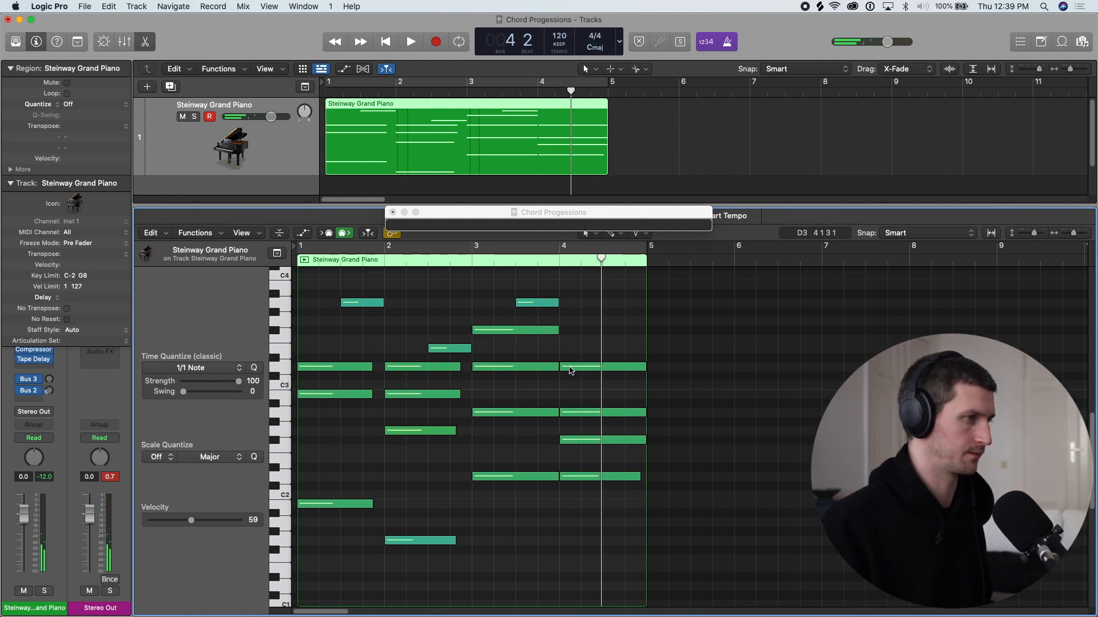
{"action": "left_click_drag", "start_coordinate": [585, 415], "coordinate": [584, 537]}
{"action": "left_click_drag", "start_coordinate": [606, 429], "coordinate": [610, 334]}
{"action": "left_click", "coordinate": [606, 358]}
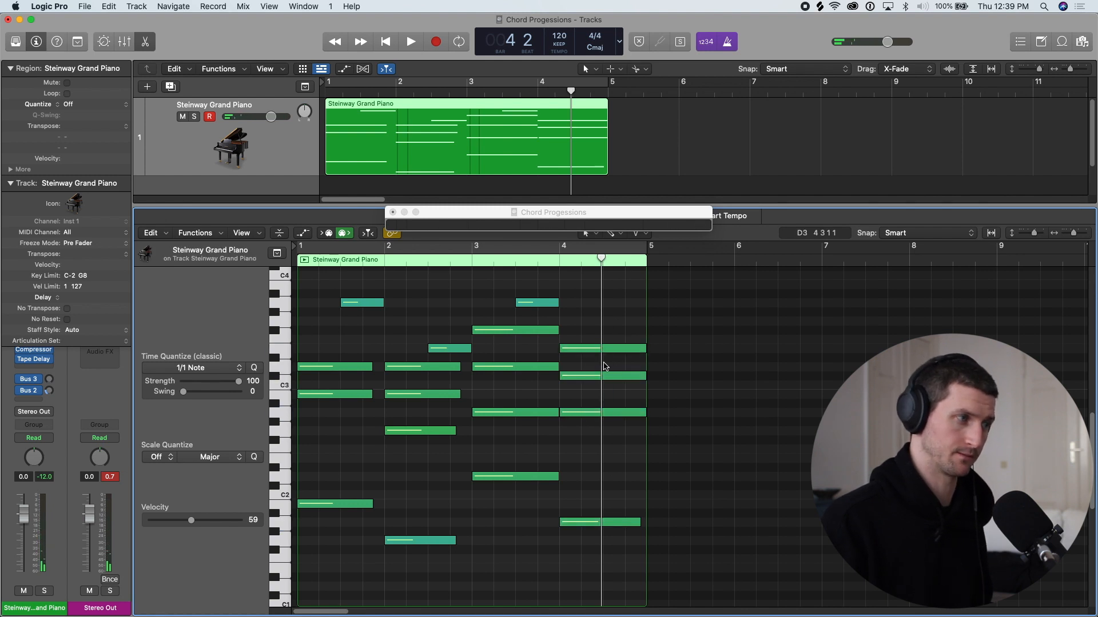
- Lower the fourth chord's E3 an octave to E2 and copy it up to G3 as the top note
{"action": "left_click", "coordinate": [610, 348]}
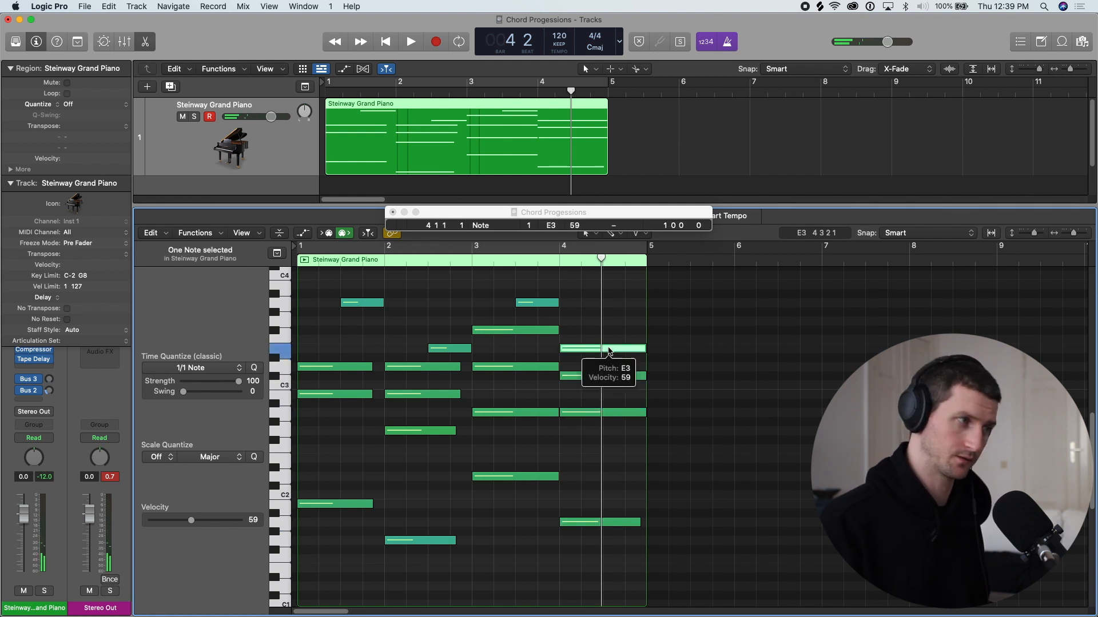
{"action": "key", "text": "alt+shift+Down"}
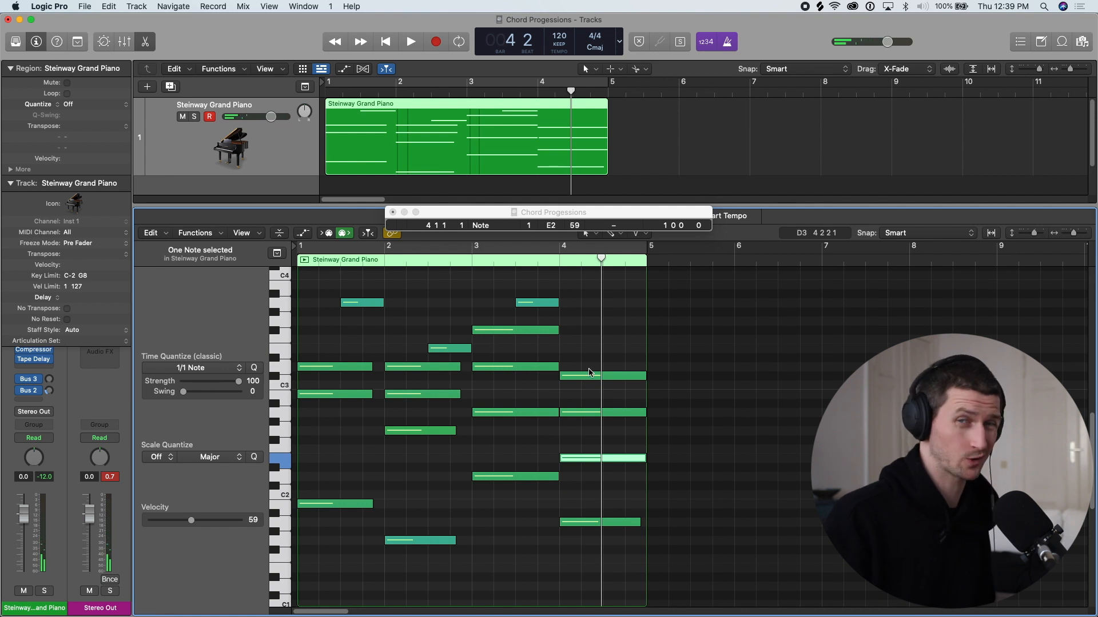
{"action": "left_click_drag", "start_coordinate": [598, 458], "coordinate": [598, 379]}
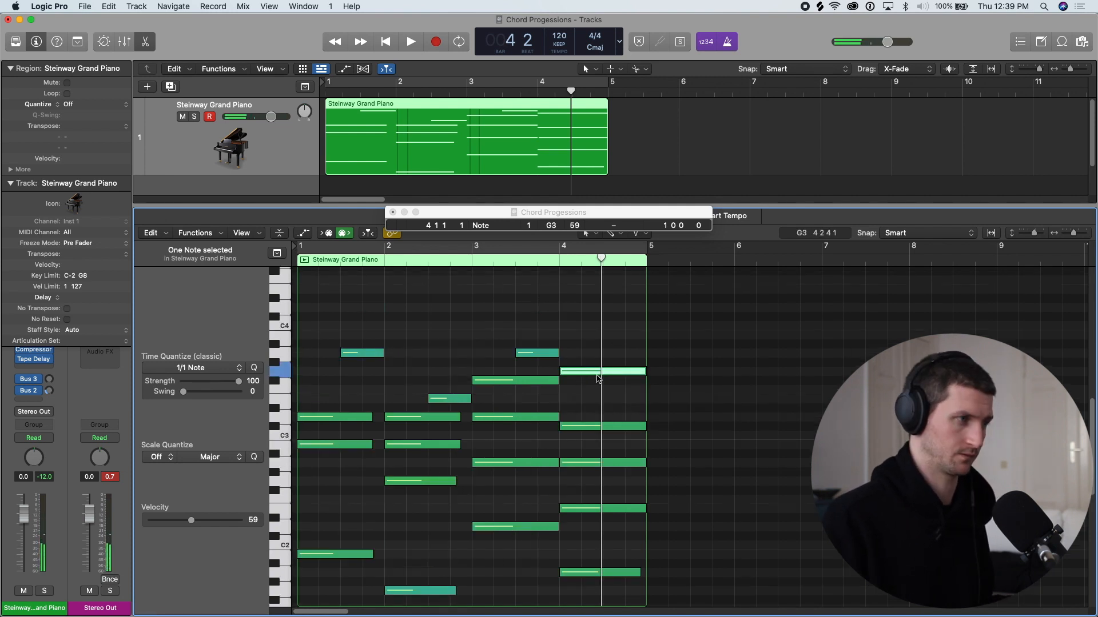
- Play the progression in cycle mode and set the velocity of the fourth chord's top note G3 to 50
{"action": "key", "text": "c"}
{"action": "key", "text": "space"}
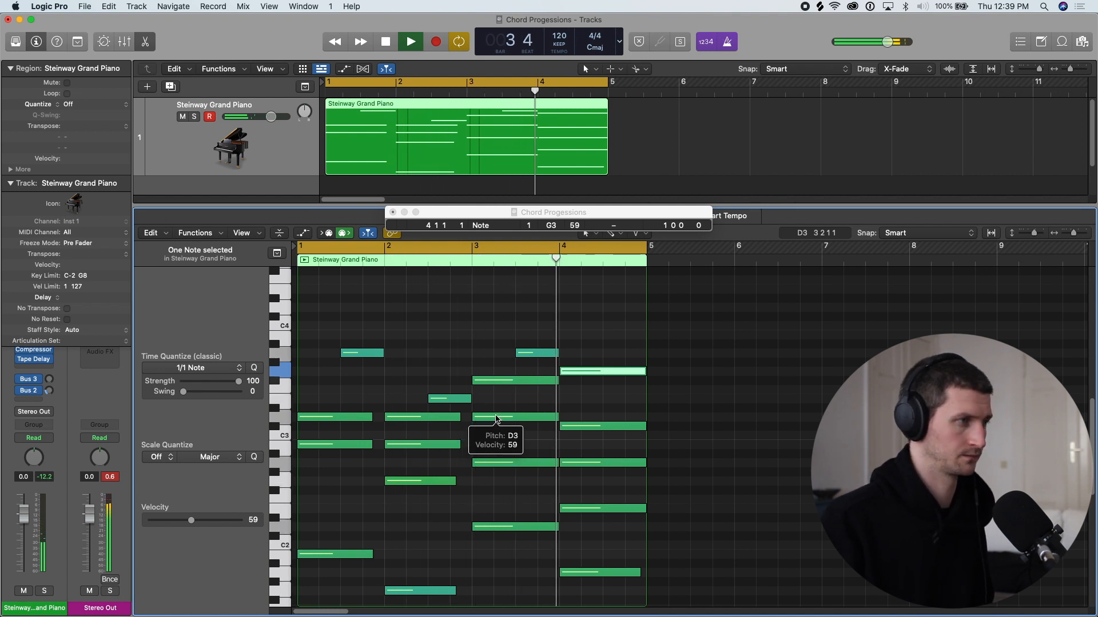
{"action": "key", "text": "c"}
{"action": "key", "text": "space"}
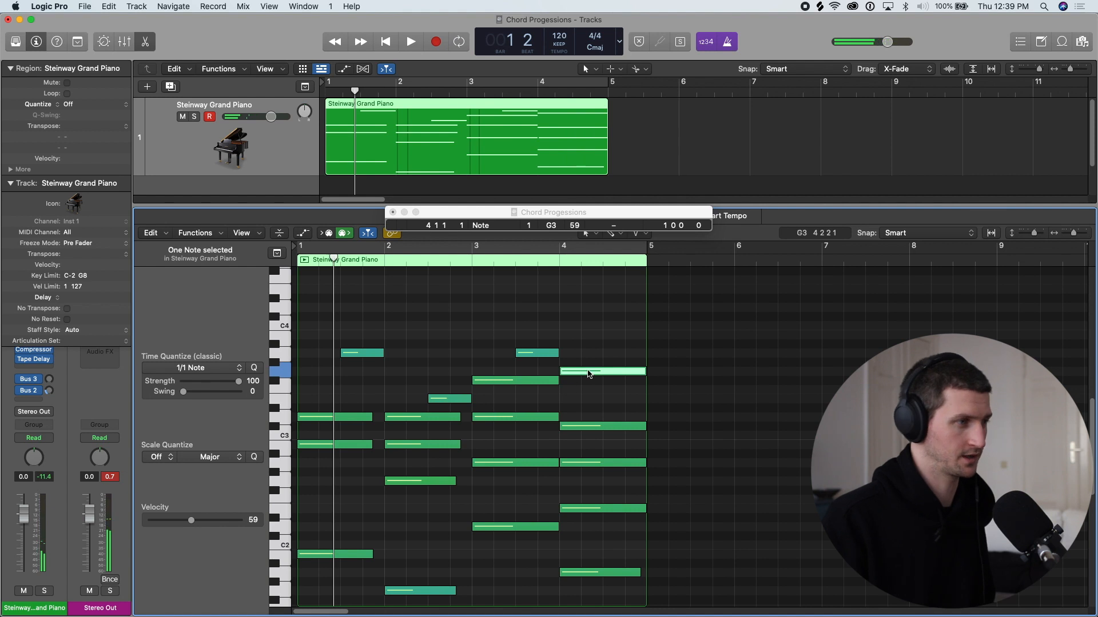
{"action": "left_click", "coordinate": [597, 388]}
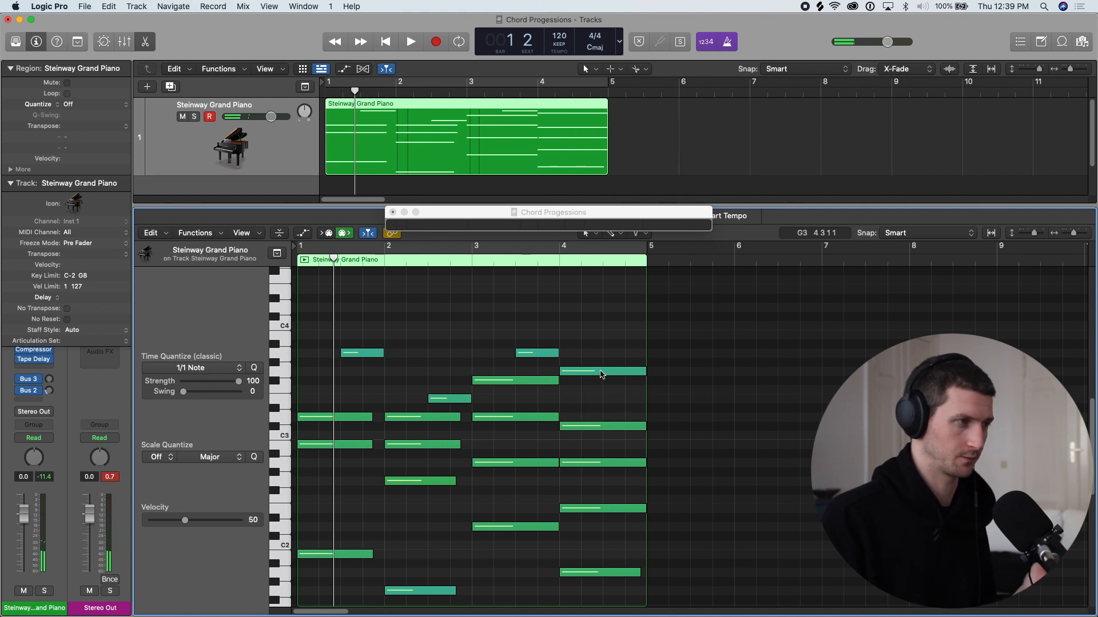
{"action": "left_click", "coordinate": [602, 375]}
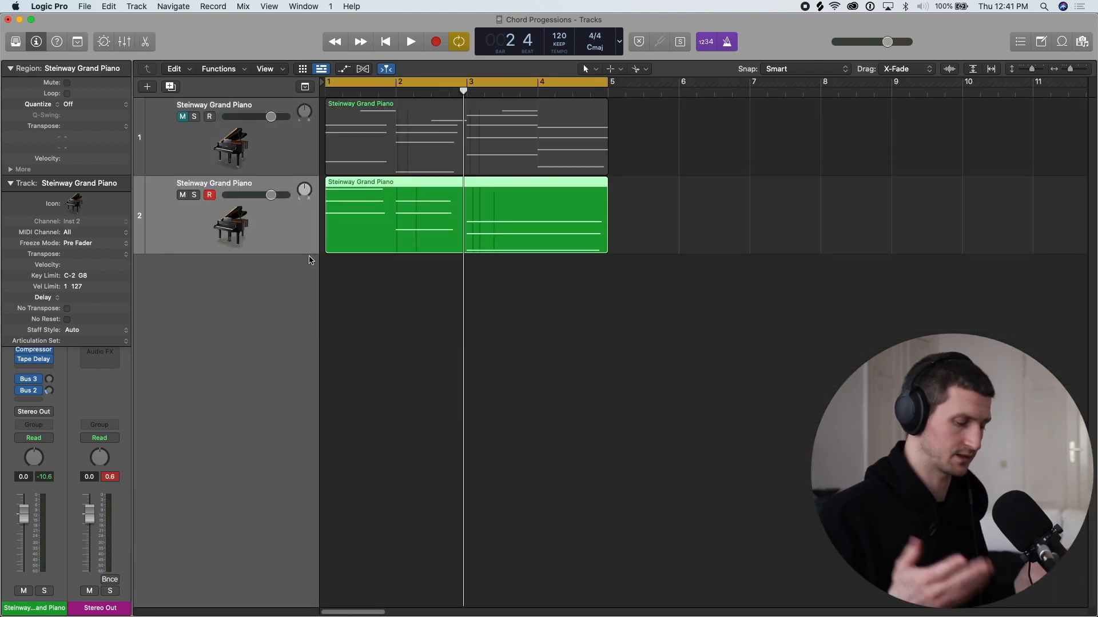
- Compare the two piano versions by playing the second track, soloing the first track and playing it
{"action": "key", "text": "space"}
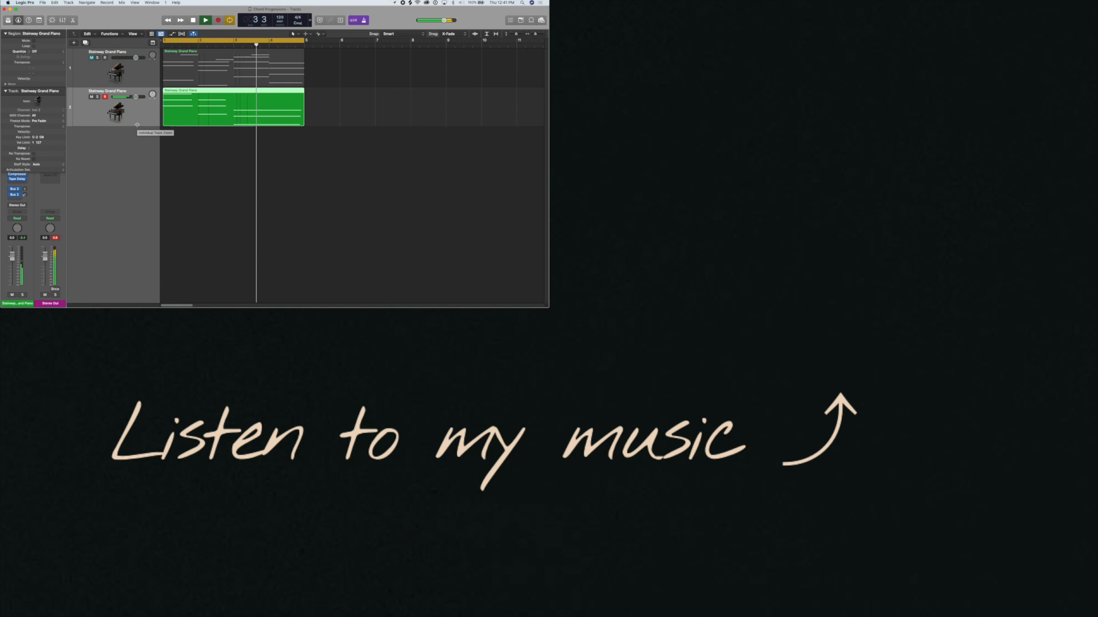
{"action": "key", "text": "space"}
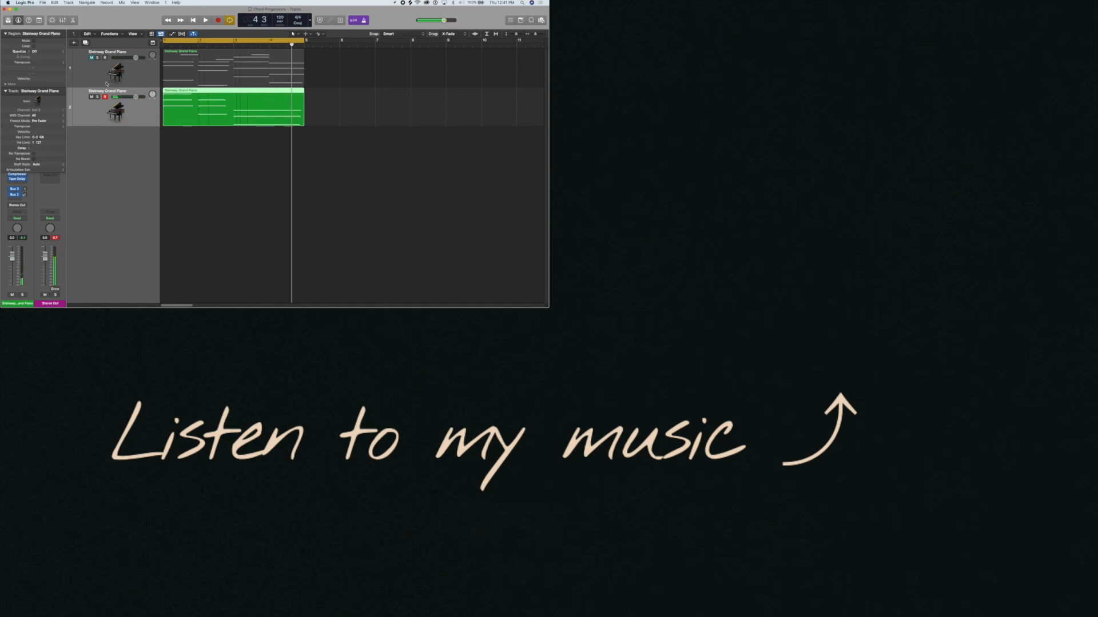
{"action": "left_click", "coordinate": [106, 61]}
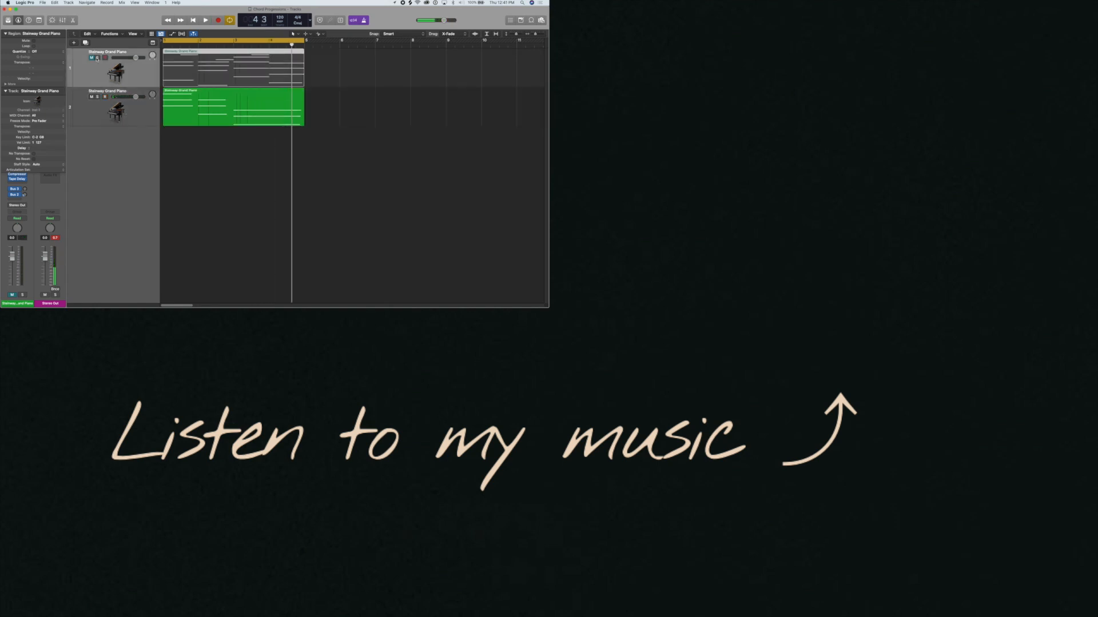
{"action": "left_click", "coordinate": [98, 57]}
{"action": "key", "text": "space"}
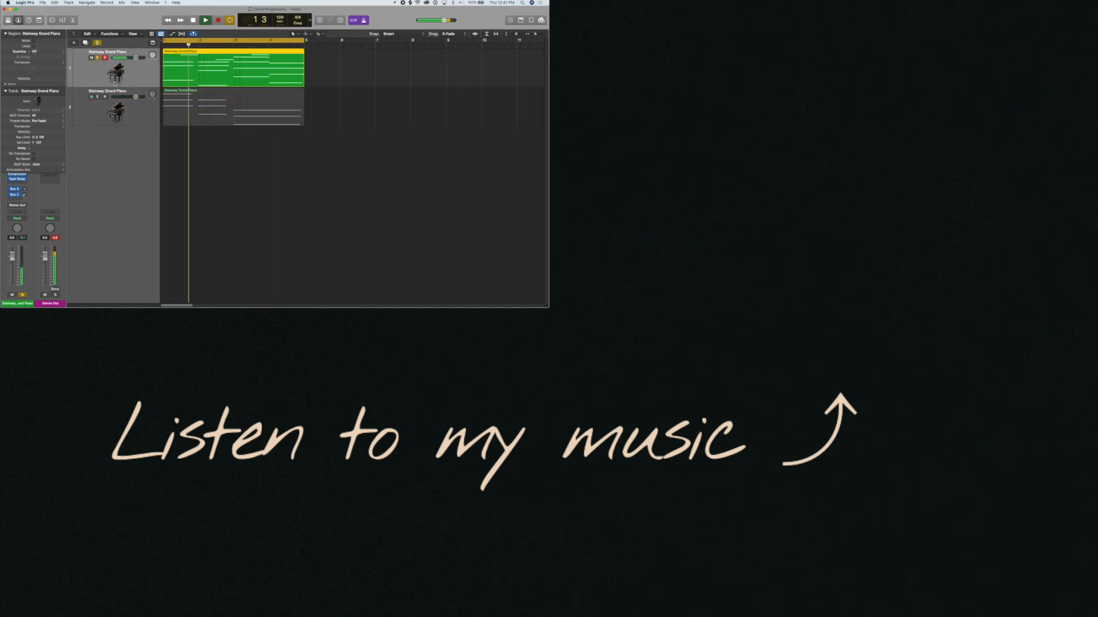